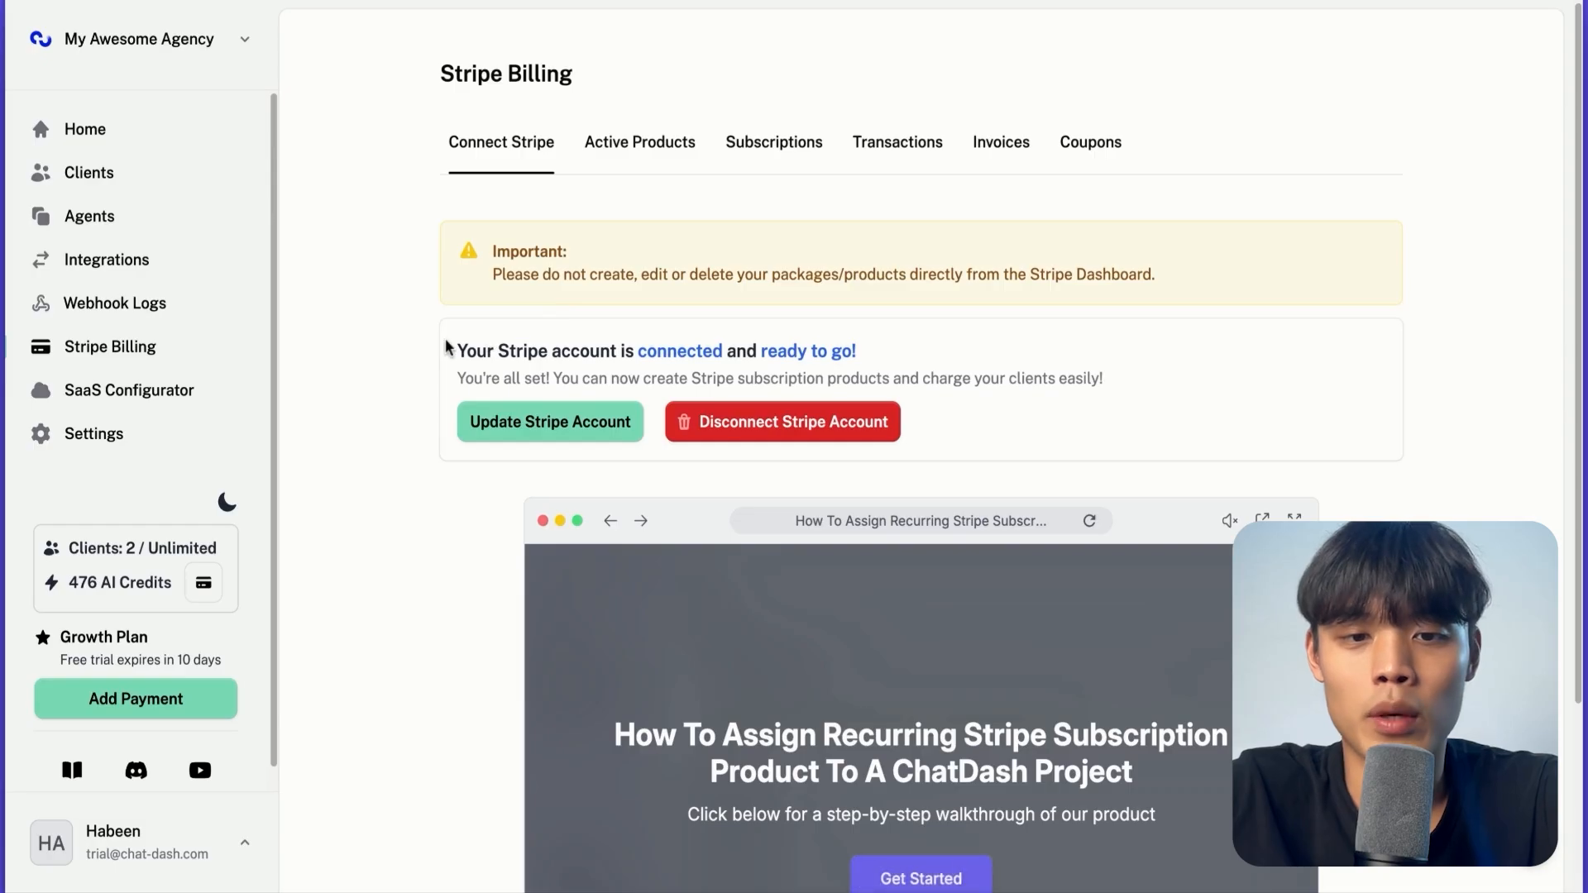
# Open the form for creating a new product under the Active Products section of Stripe Billing
pyautogui.moveTo(456, 351); pyautogui.dragTo(879, 291)
pyautogui.scroll(-1, 879, 291)
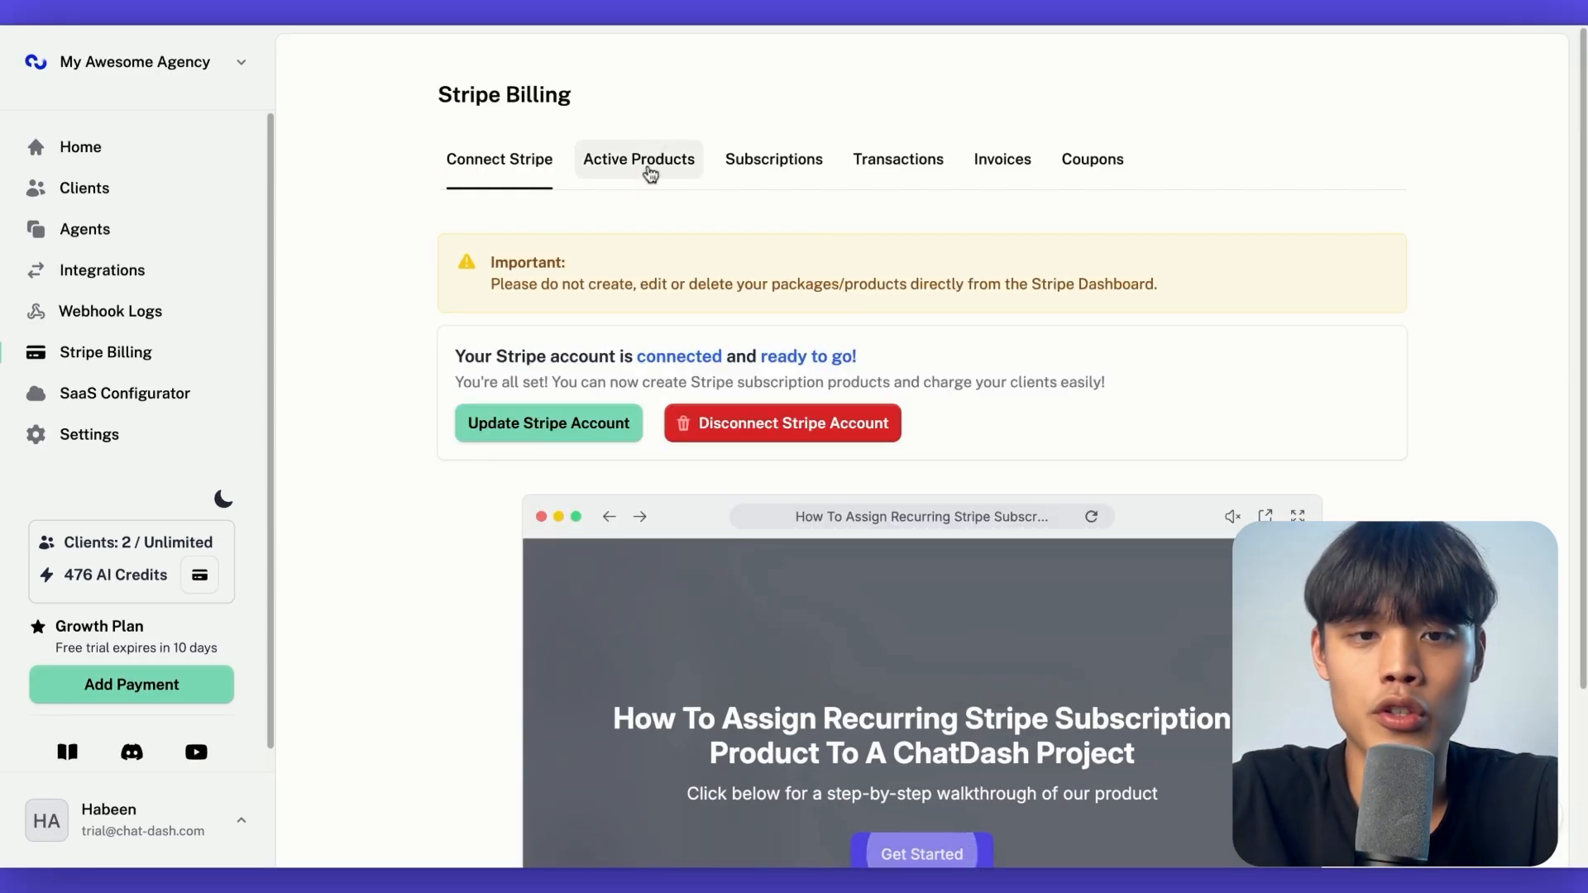
pyautogui.click(648, 167)
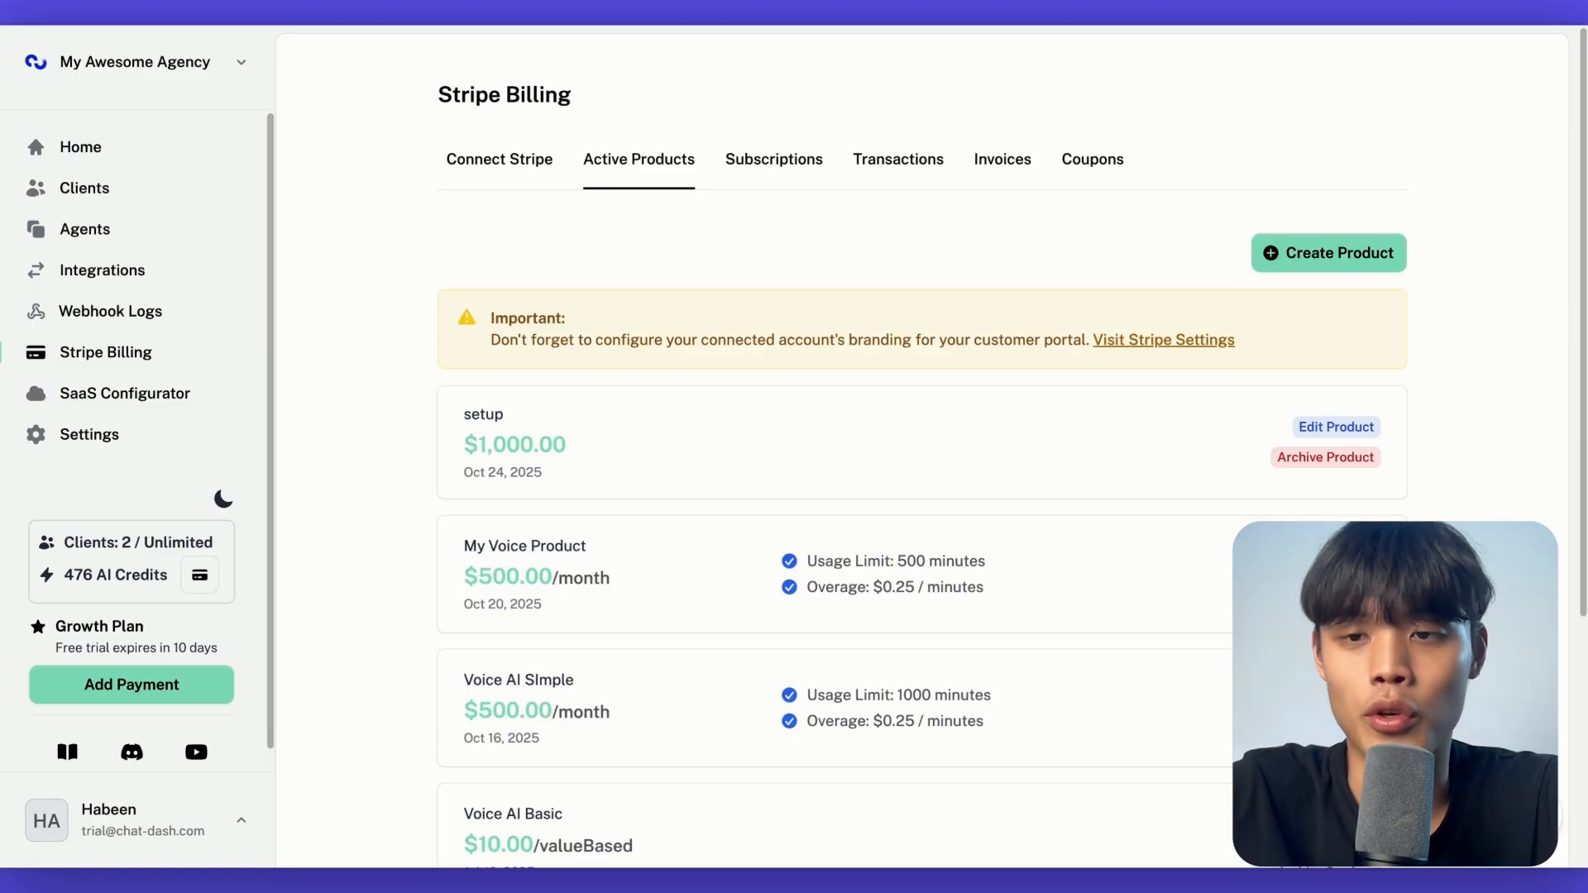
pyautogui.click(1296, 256)
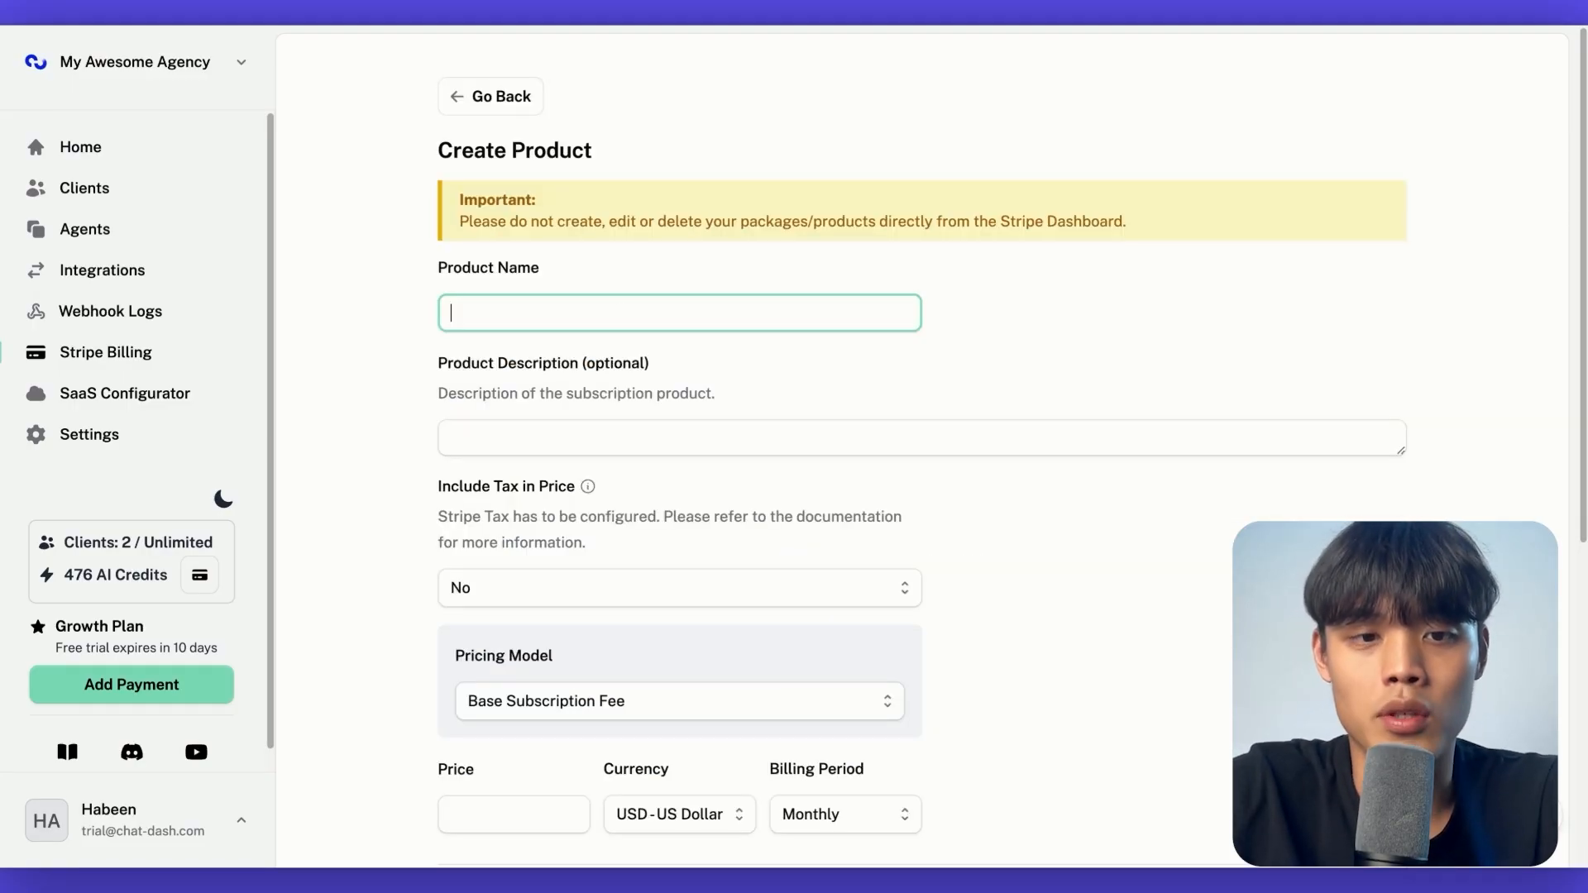
# Name the product Voice AI Ultimate Plan
pyautogui.write('Voice AI U')
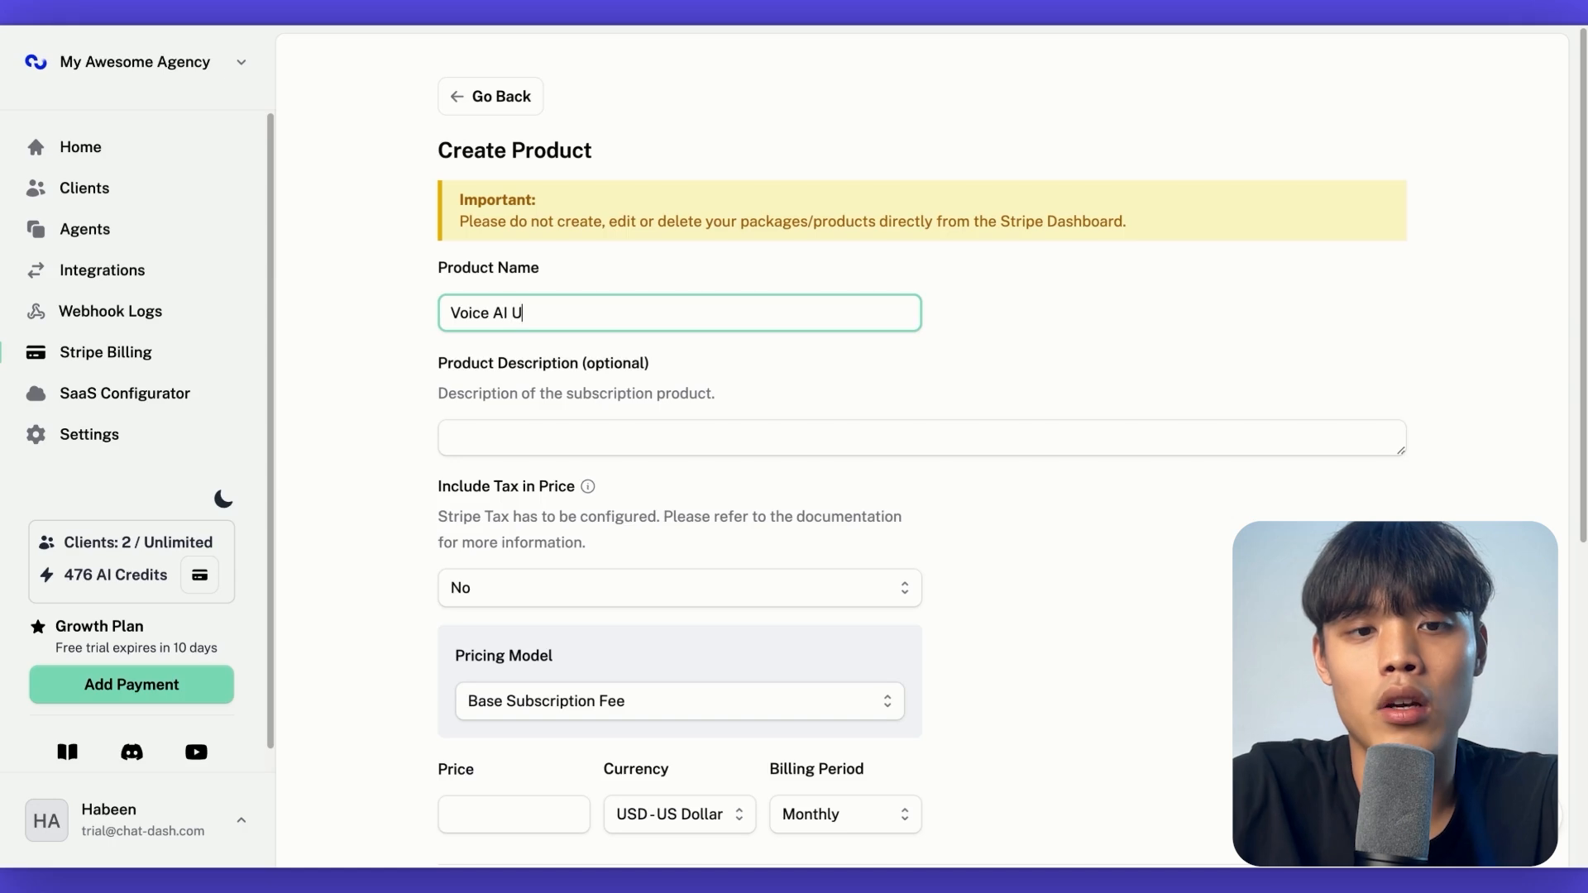
pyautogui.write('ltimate Plan')
pyautogui.click(656, 436)
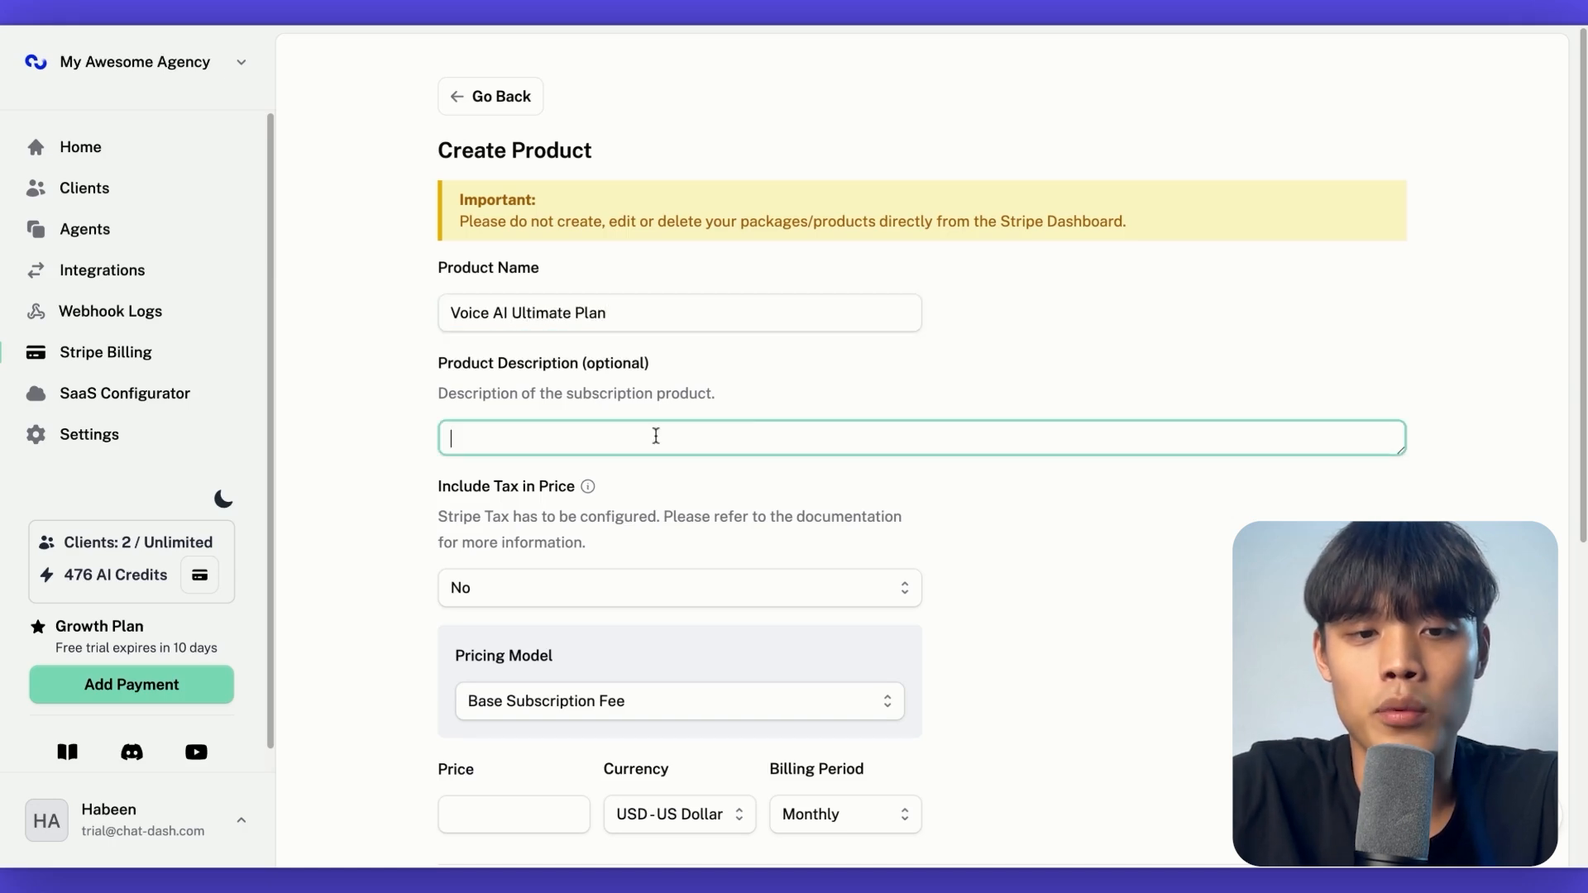
# Choose Base Subscription Fee as the product's pricing model
pyautogui.scroll(-1, 744, 401)
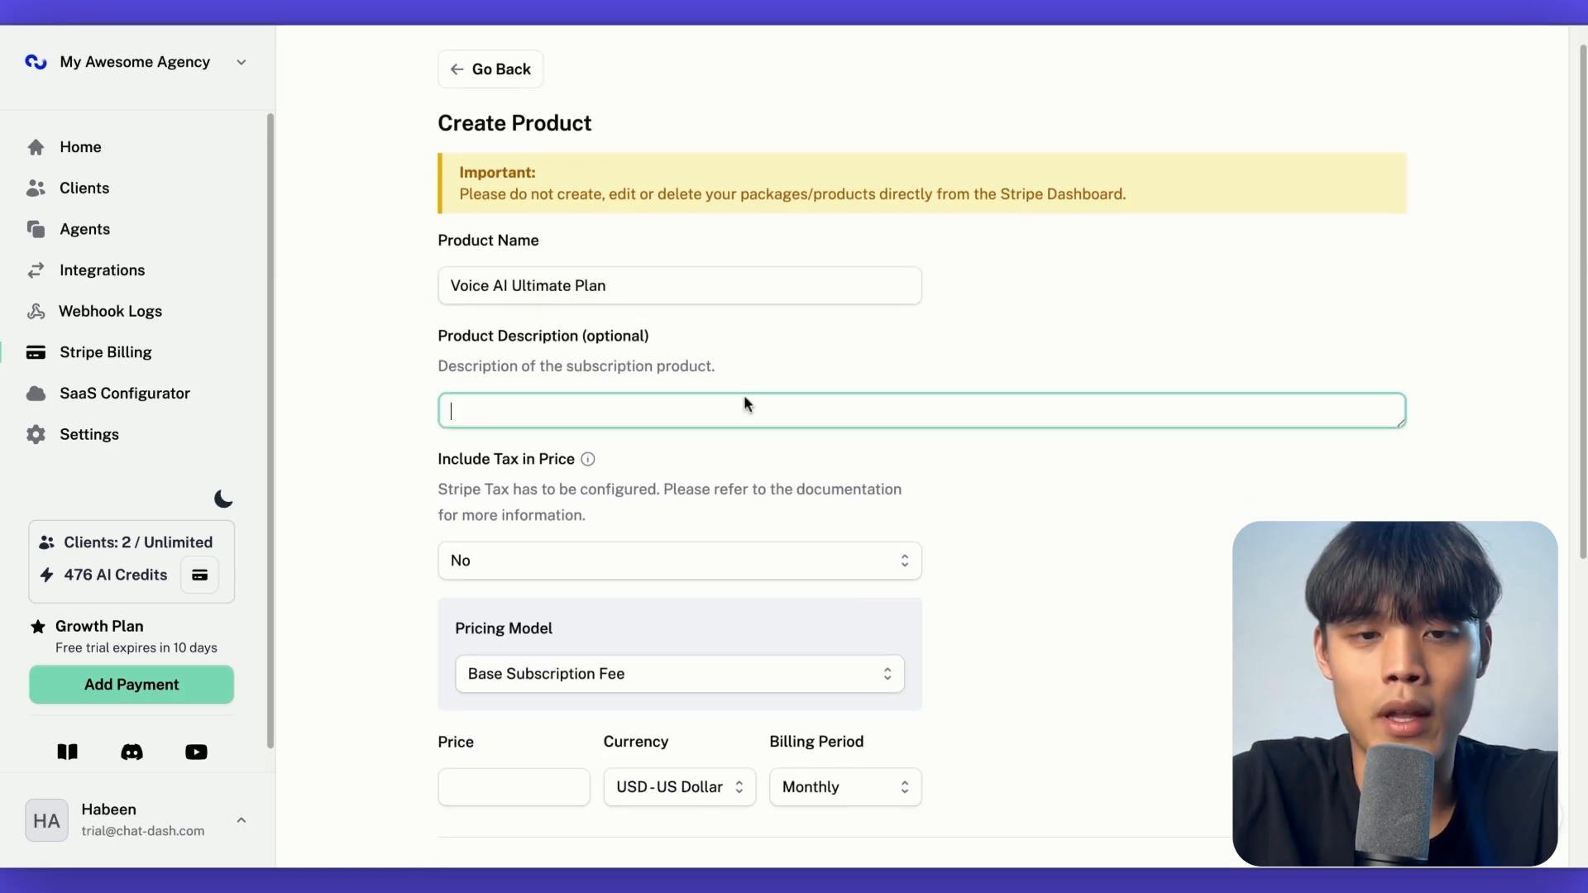
pyautogui.scroll(-3, 707, 484)
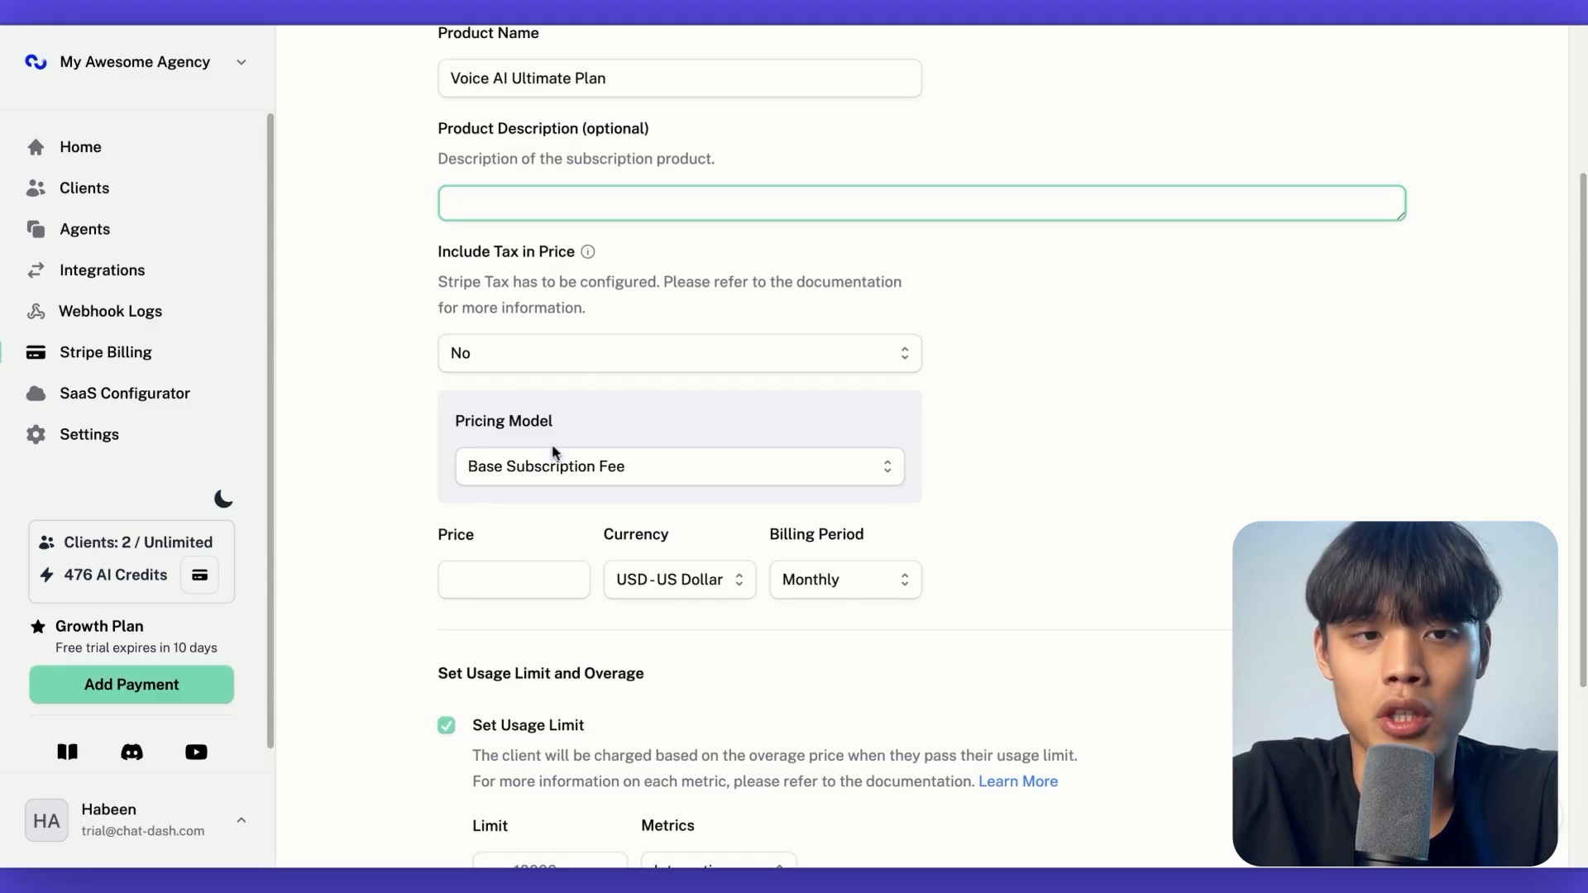
pyautogui.click(557, 478)
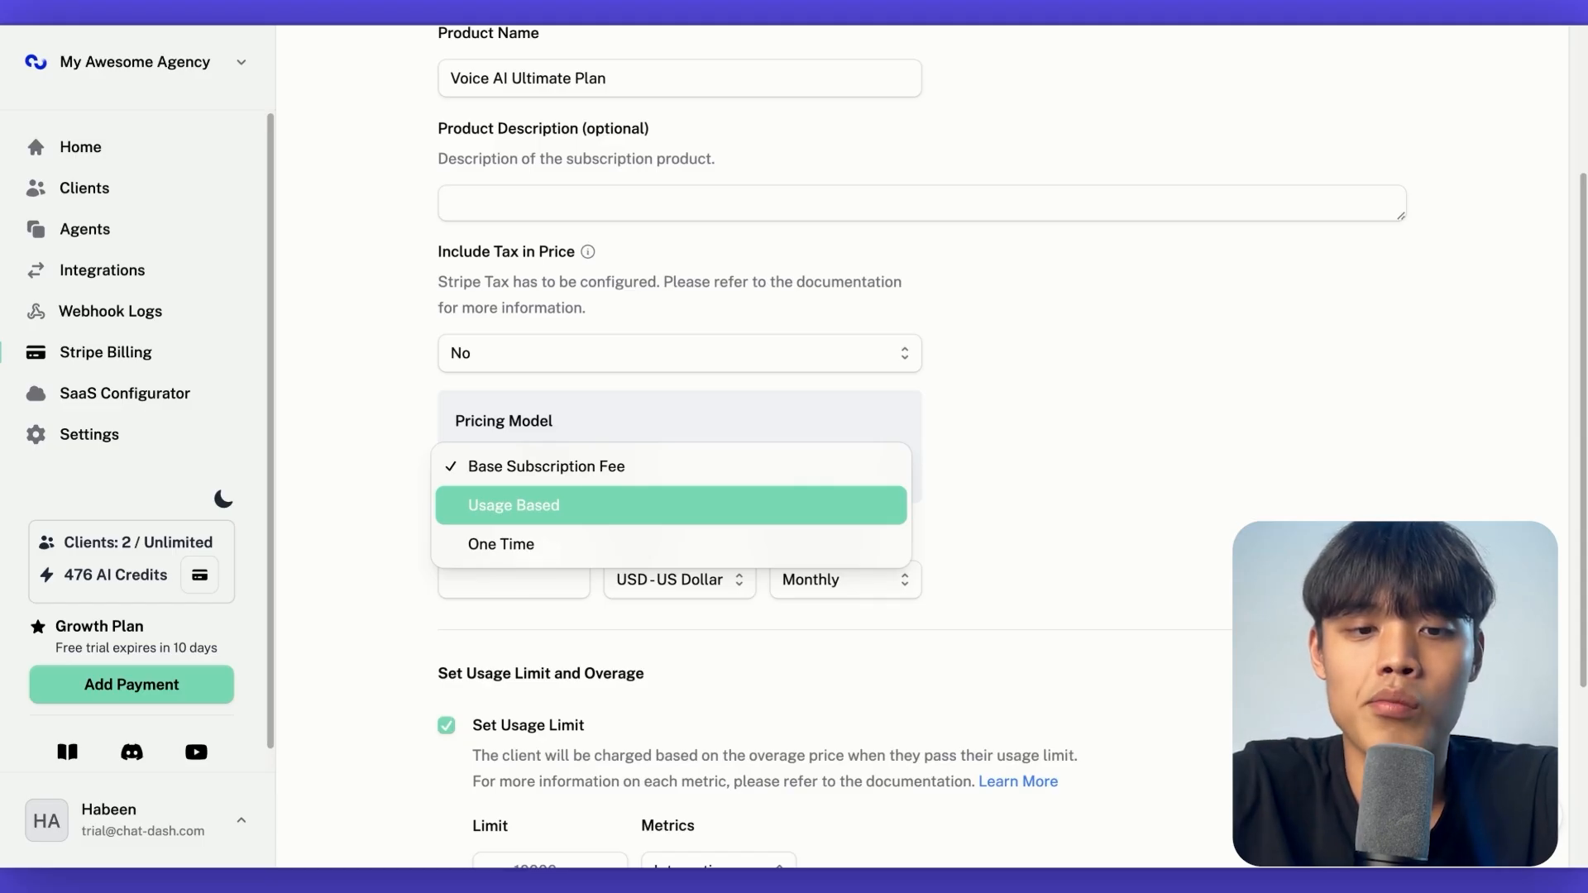
pyautogui.click(601, 461)
# Set the product's base price to 500
pyautogui.scroll(-1, 557, 510)
pyautogui.click(524, 496)
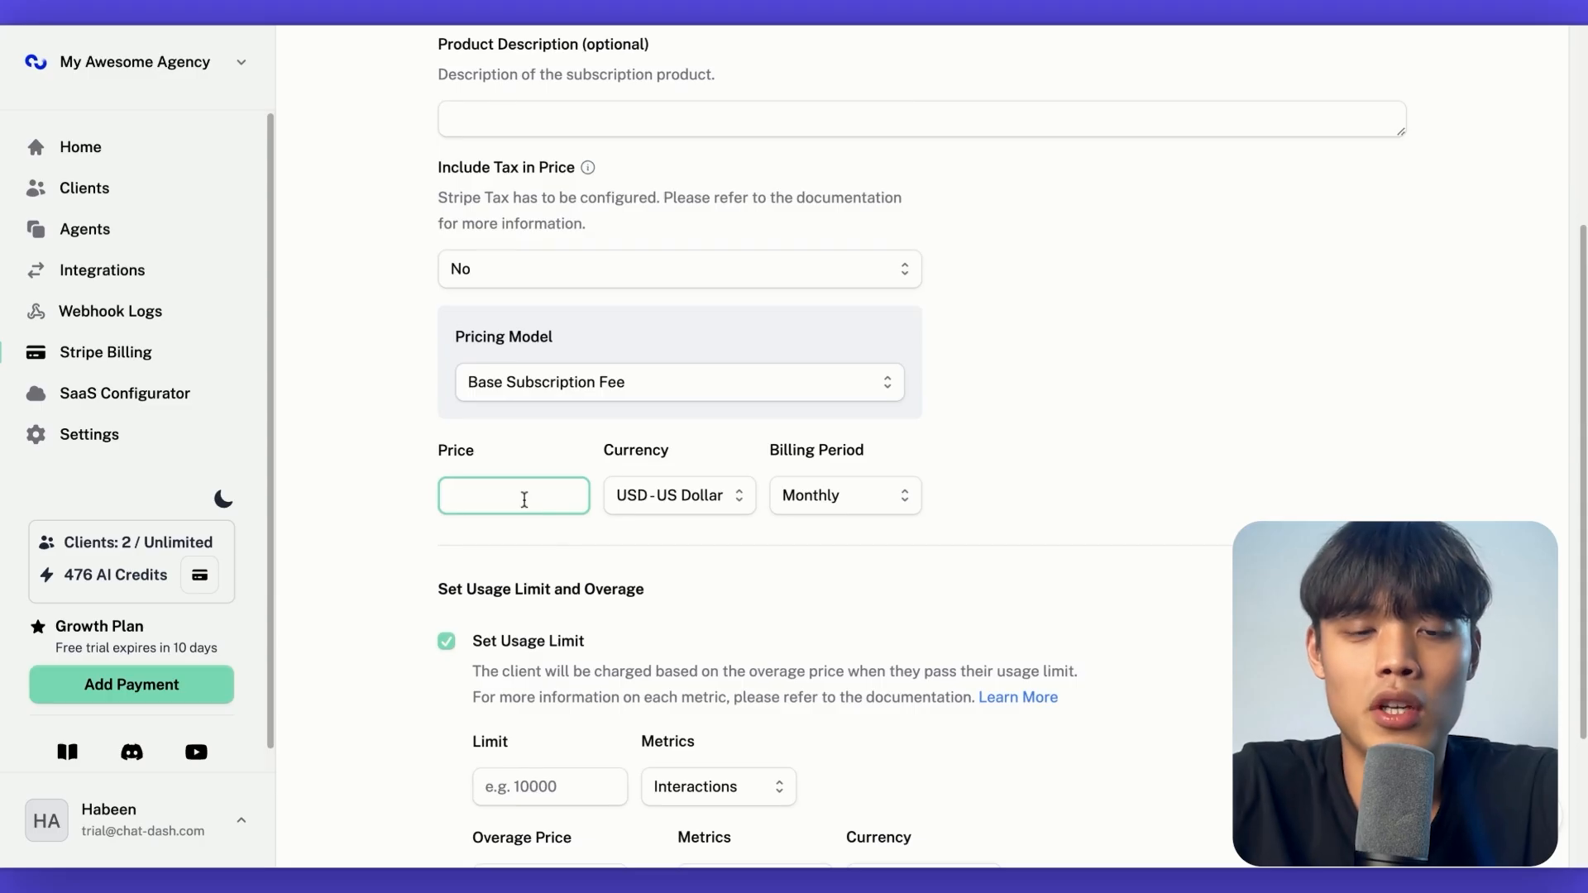
pyautogui.write('500')
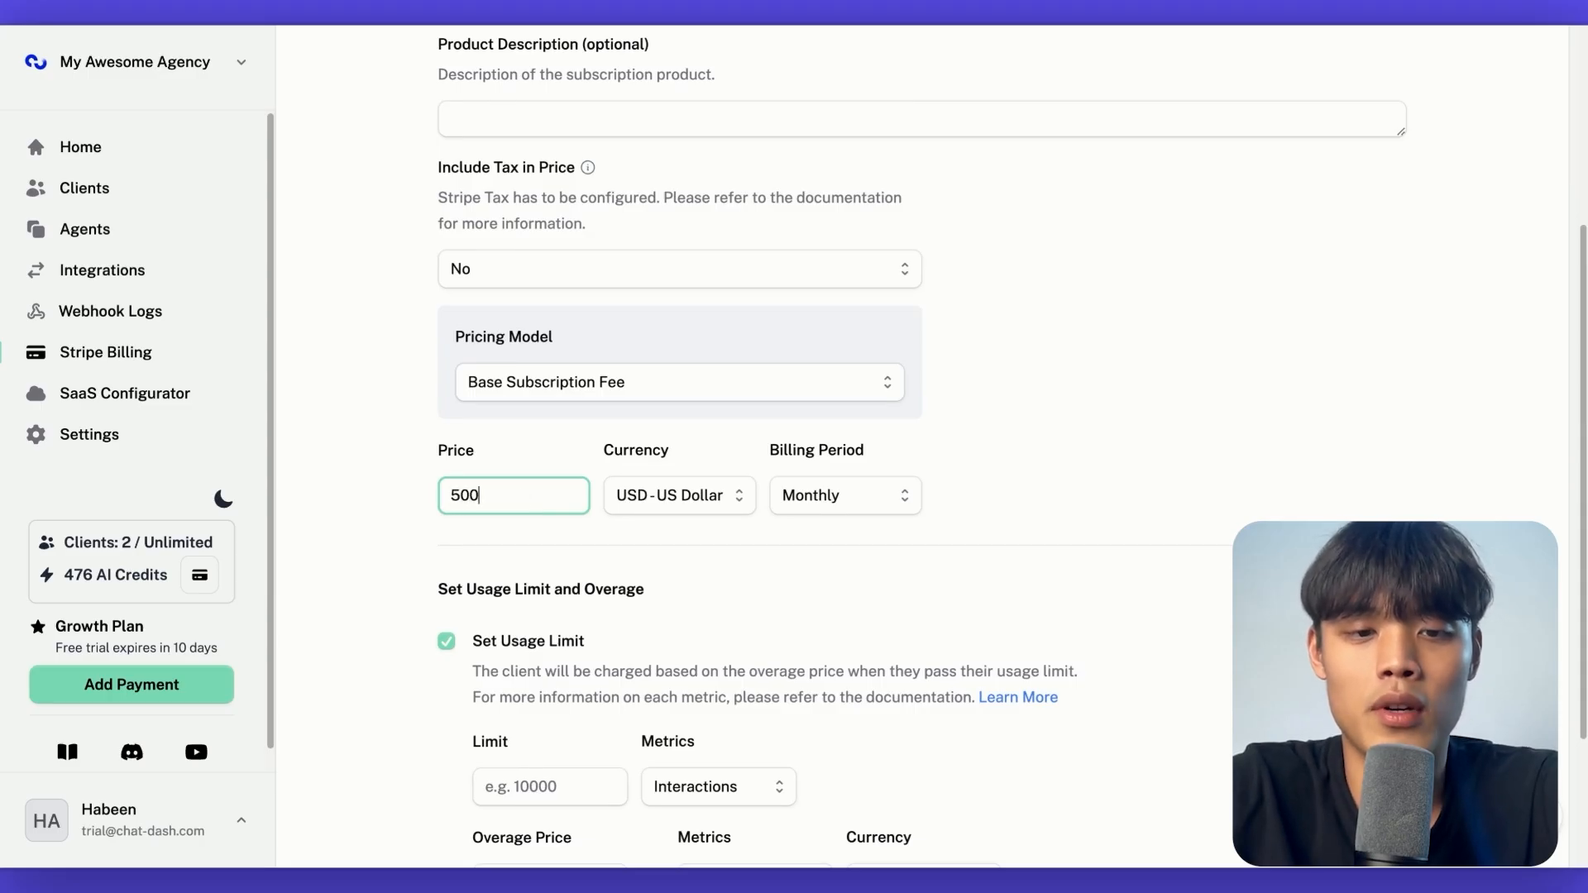
# Check the currency and billing period options, keeping USD and Monthly
pyautogui.click(724, 509)
pyautogui.click(724, 506)
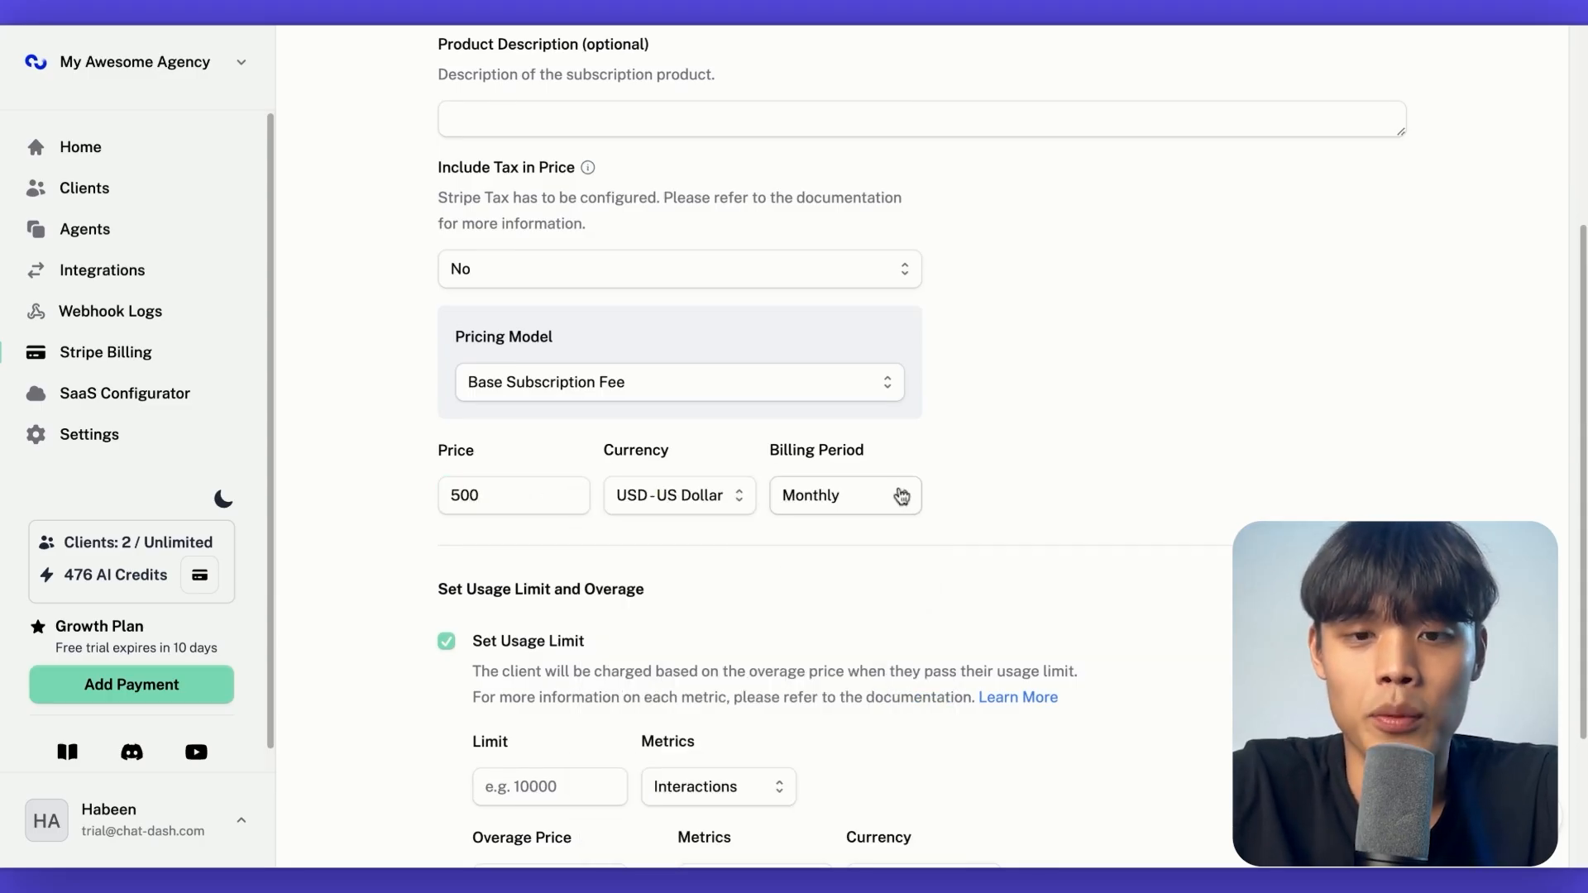
pyautogui.click(831, 495)
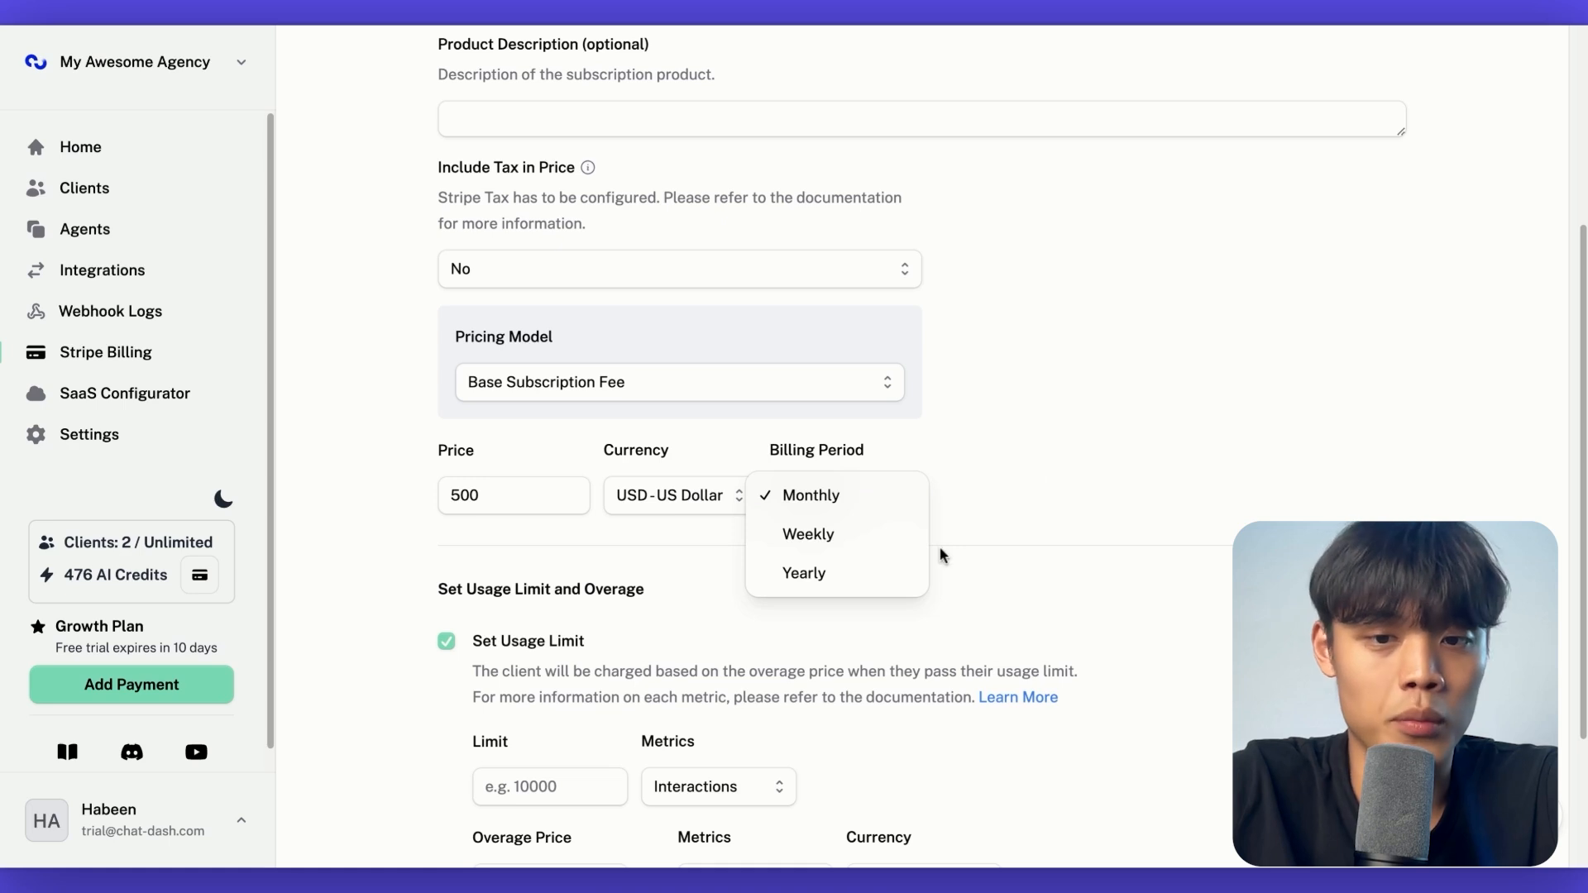
pyautogui.scroll(-2, 551, 479)
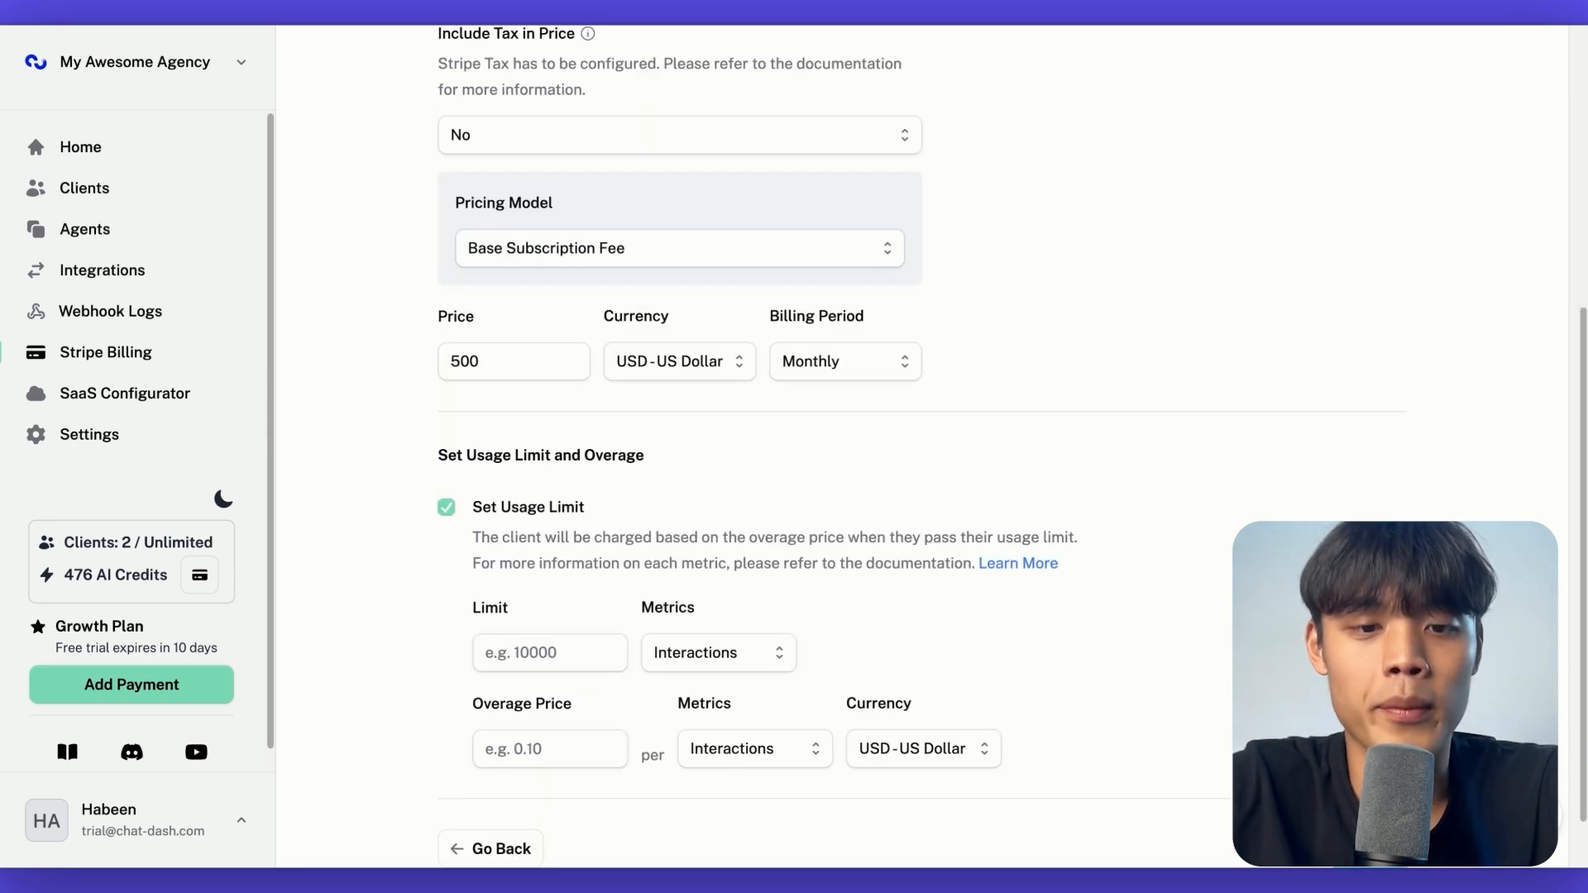
# Set the usage limit to 1000 with Minutes as the metric
pyautogui.scroll(-1, 538, 521)
pyautogui.click(538, 581)
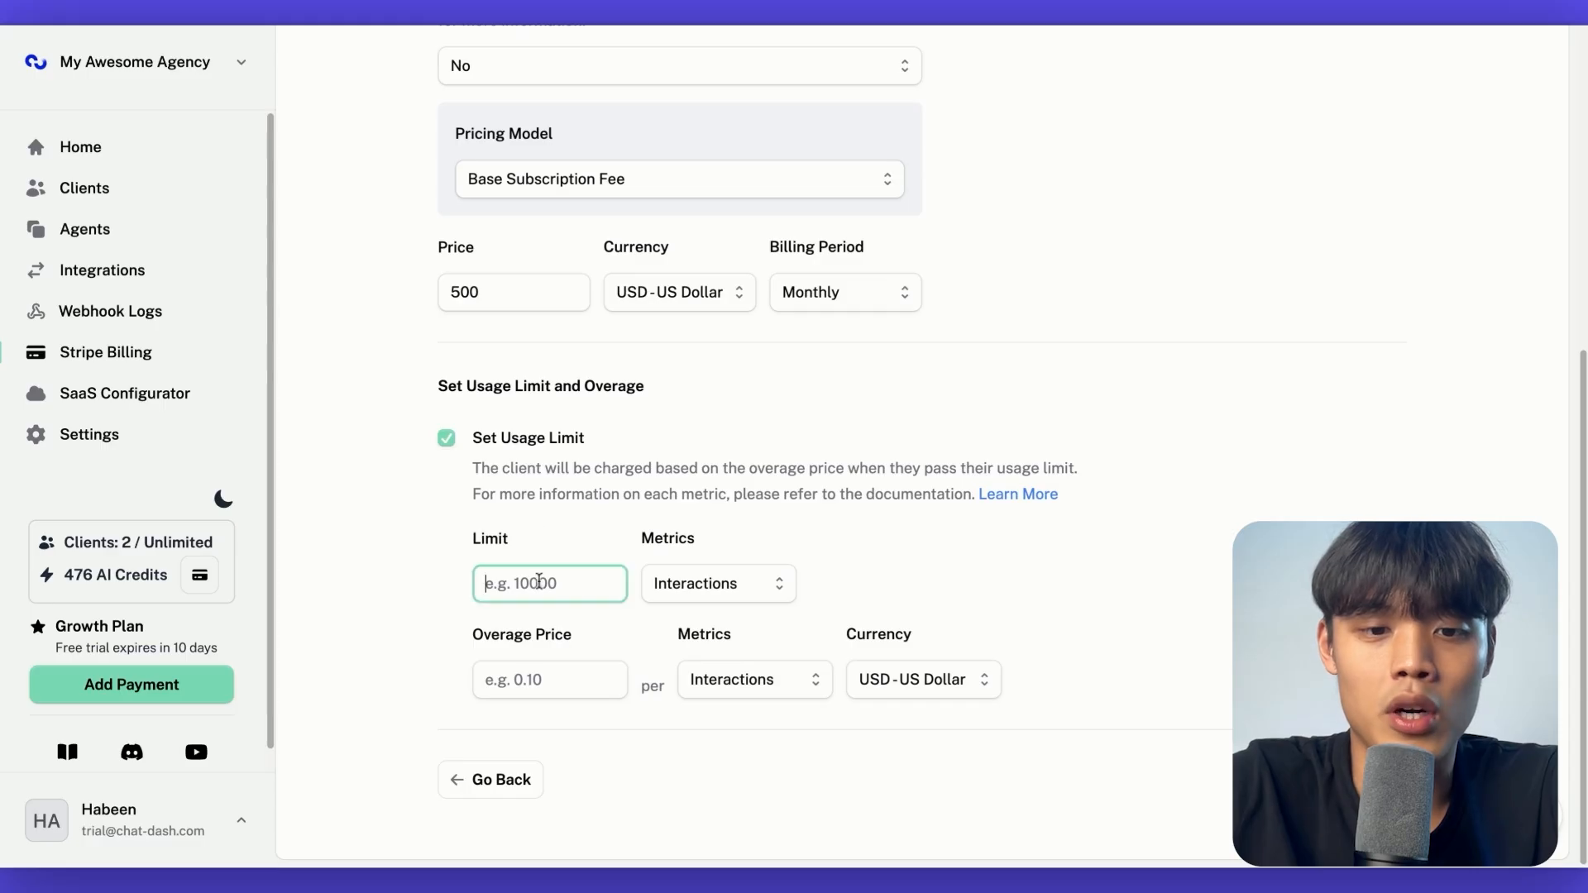
pyautogui.write('1000')
pyautogui.click(678, 597)
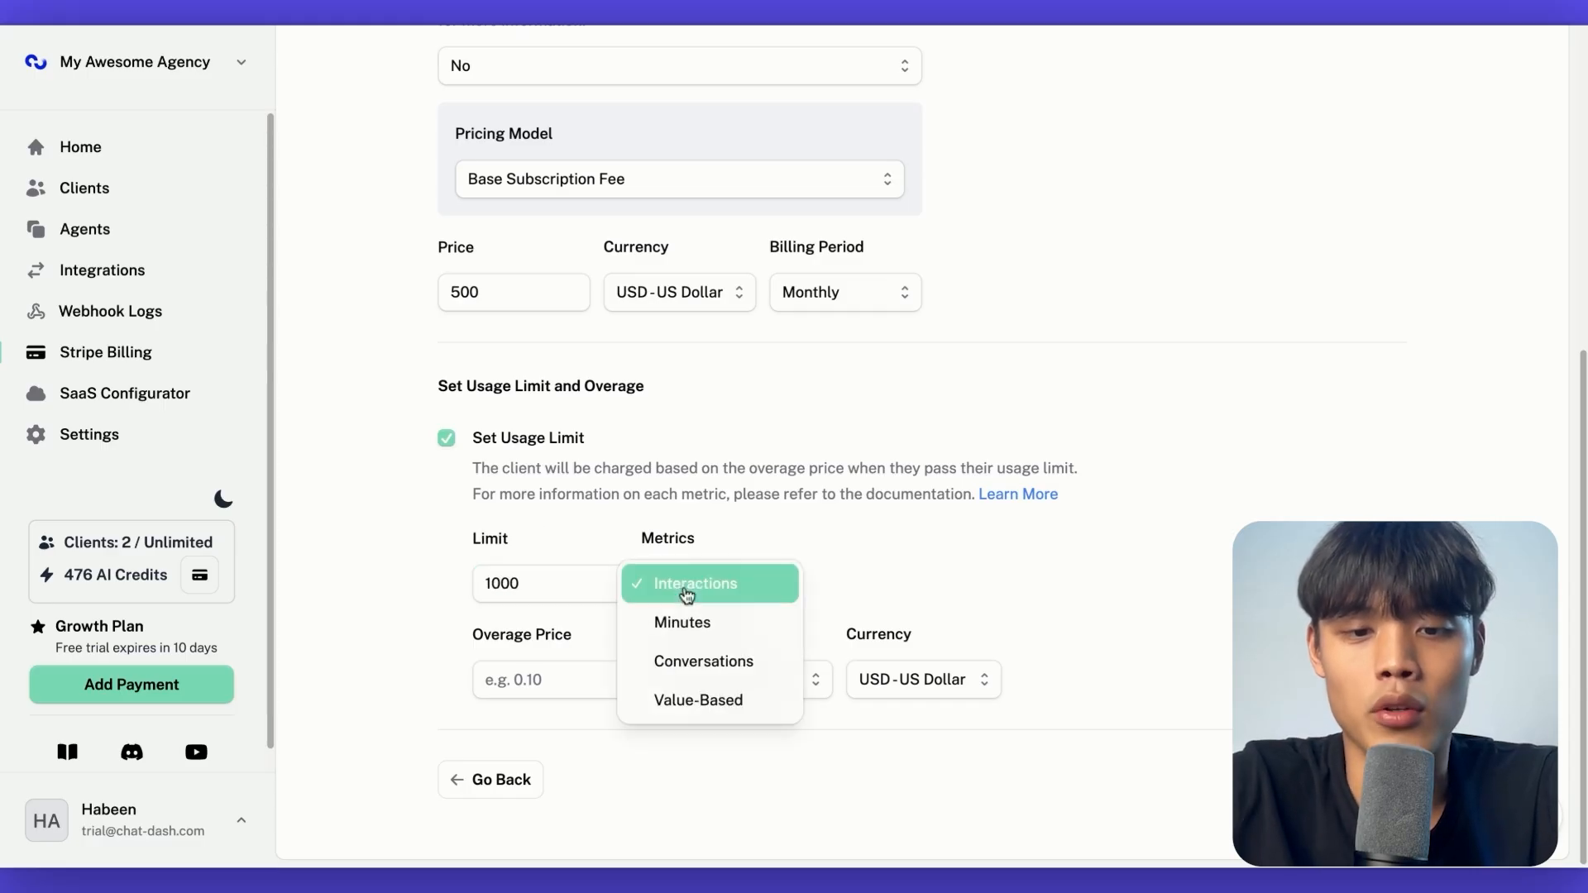
pyautogui.click(748, 603)
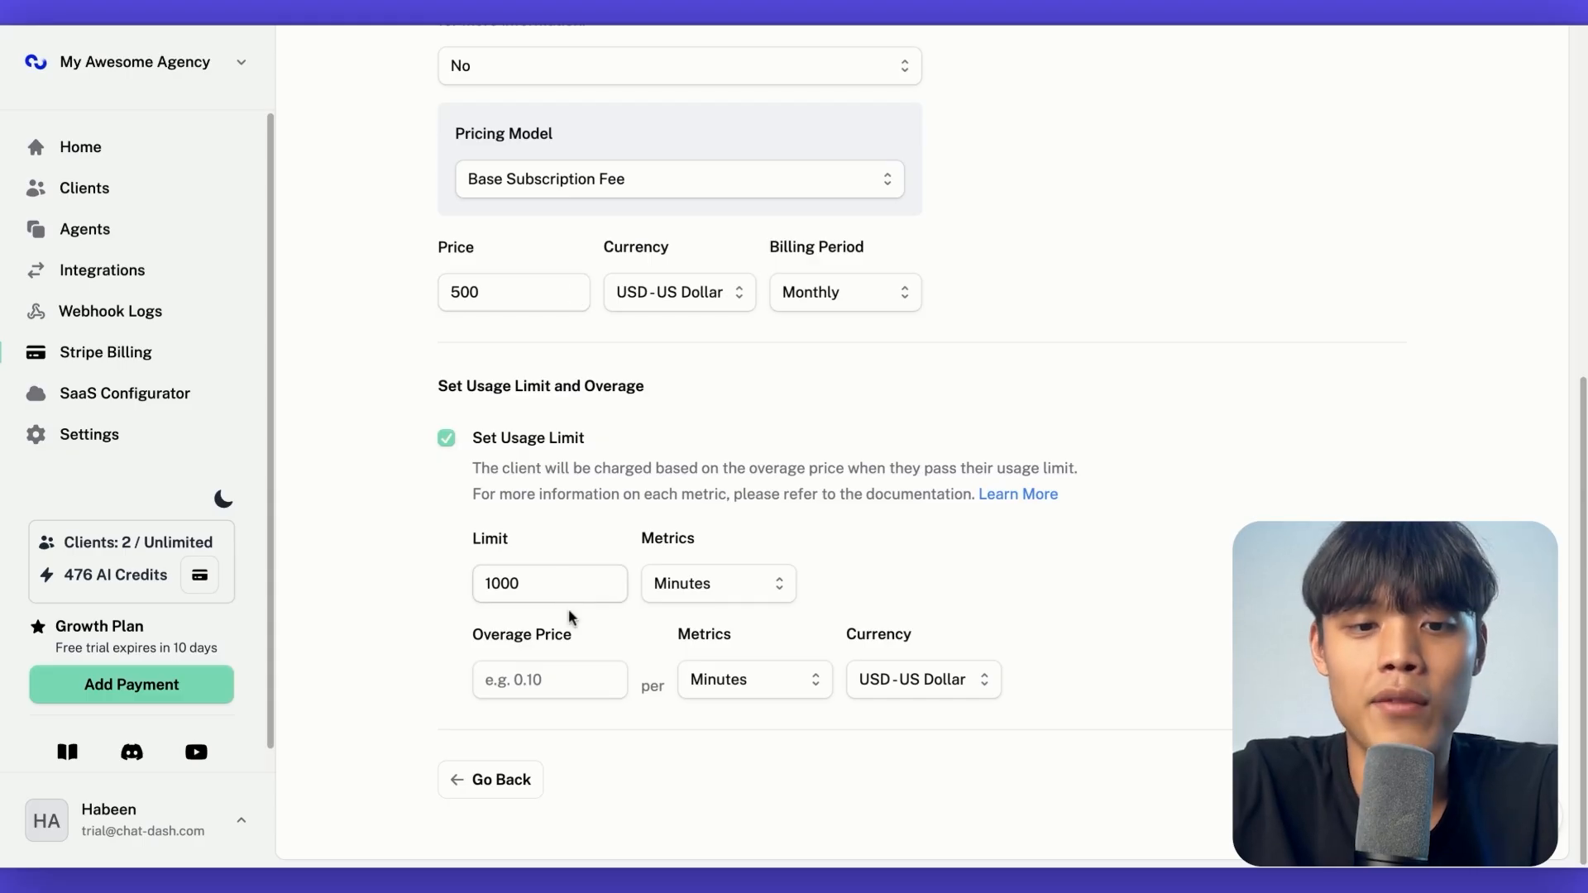
# Set the overage price to 0.25 per minute and save the product
pyautogui.click(557, 667)
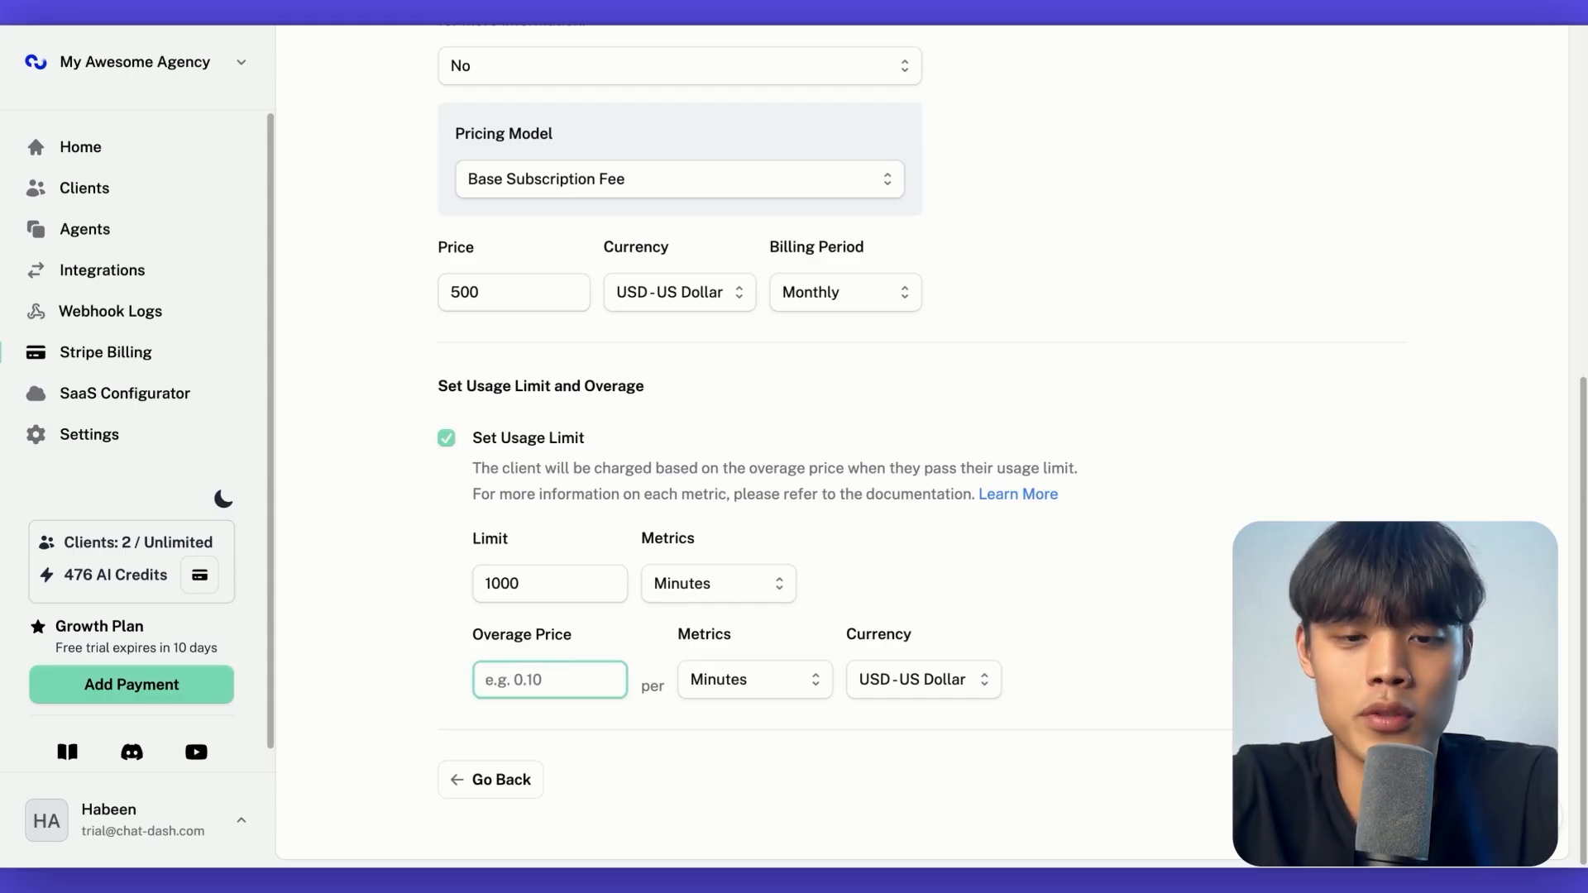
pyautogui.write('0')
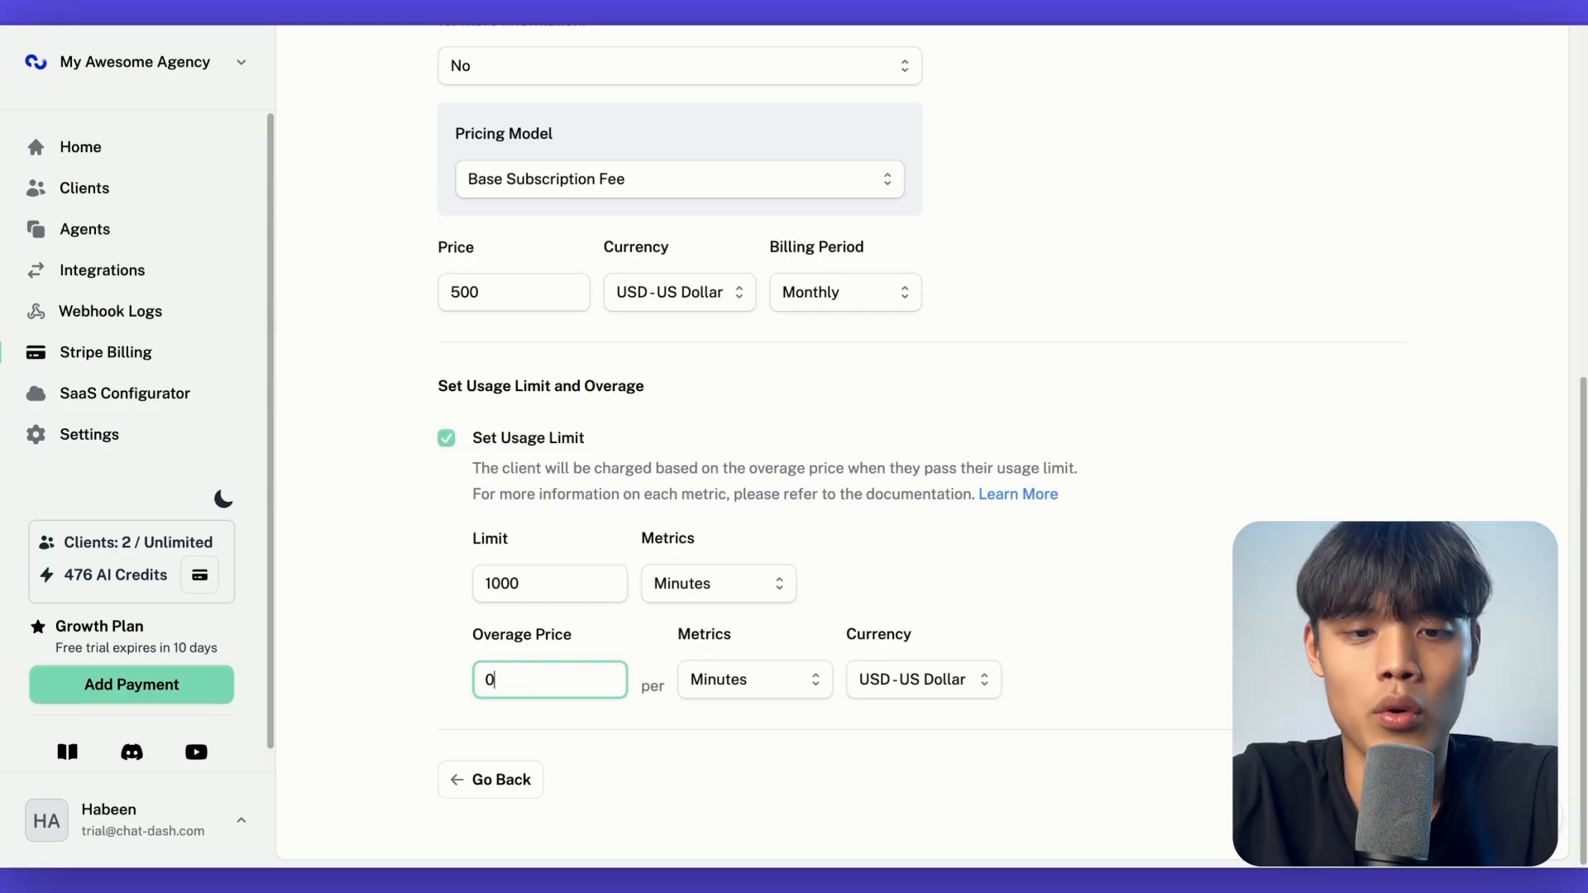
pyautogui.write('.25')
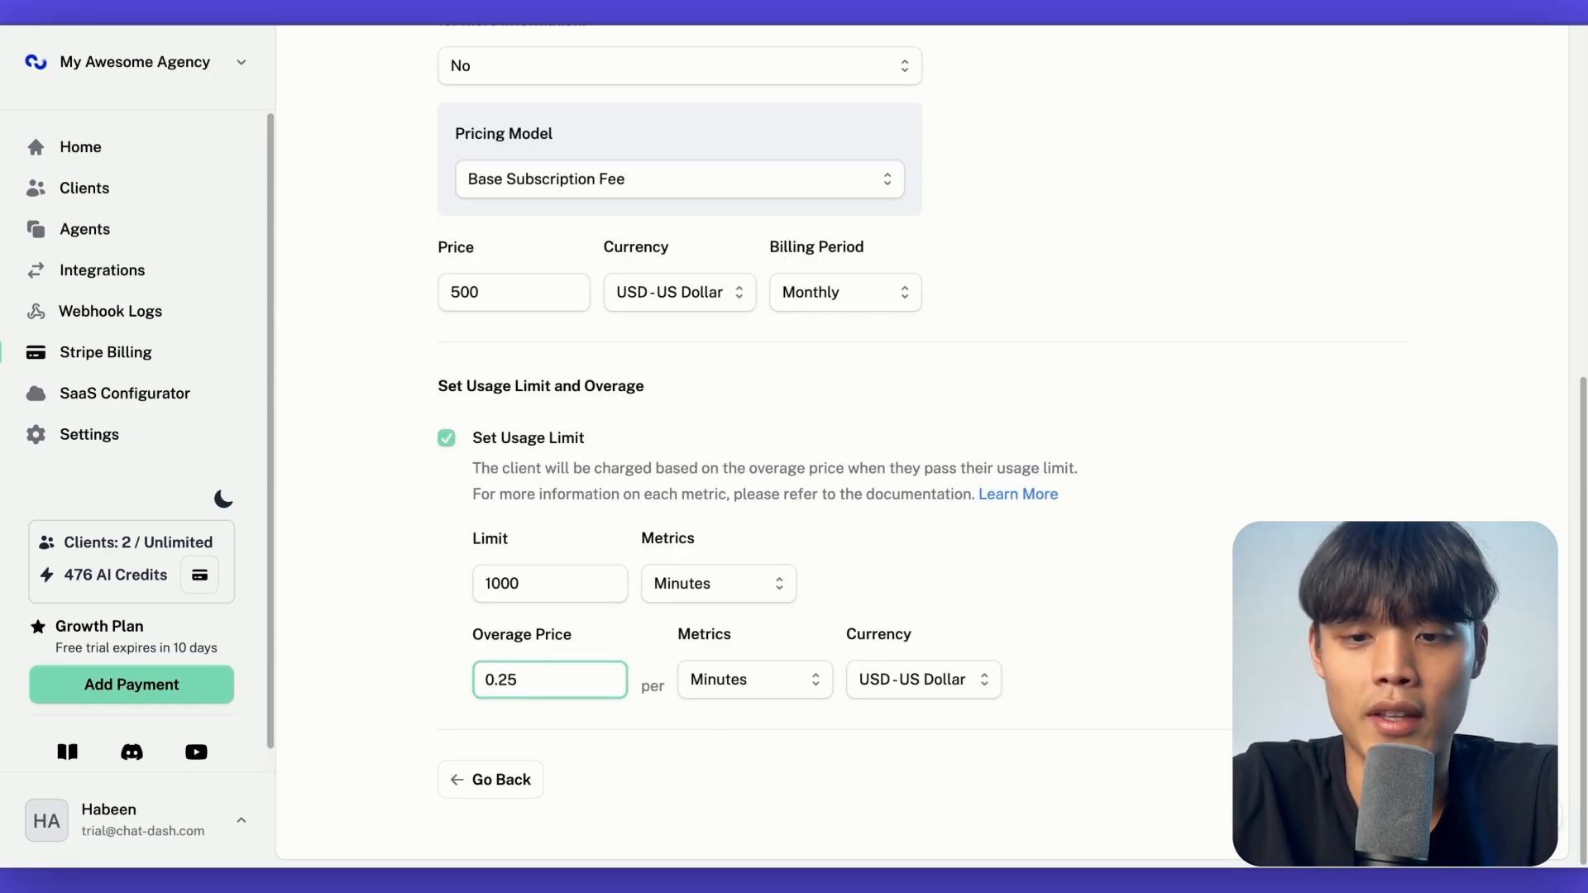
pyautogui.press('Return')
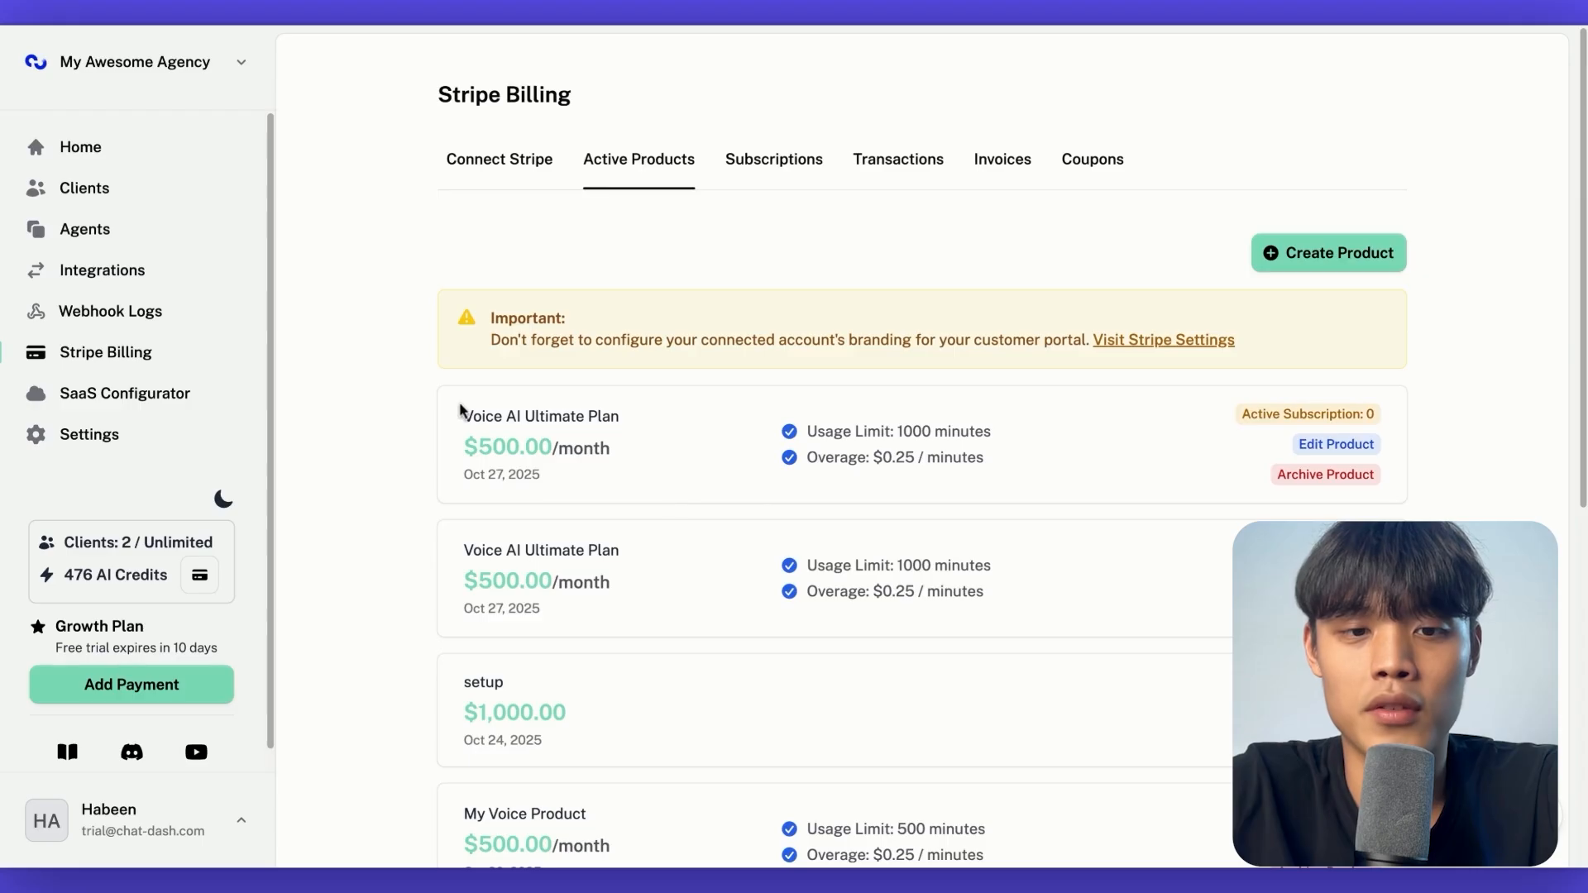
# Review the new product's price, usage limit and overage in the product list
pyautogui.moveTo(464, 413); pyautogui.dragTo(661, 462)
pyautogui.click(861, 452)
pyautogui.doubleClick(916, 435)
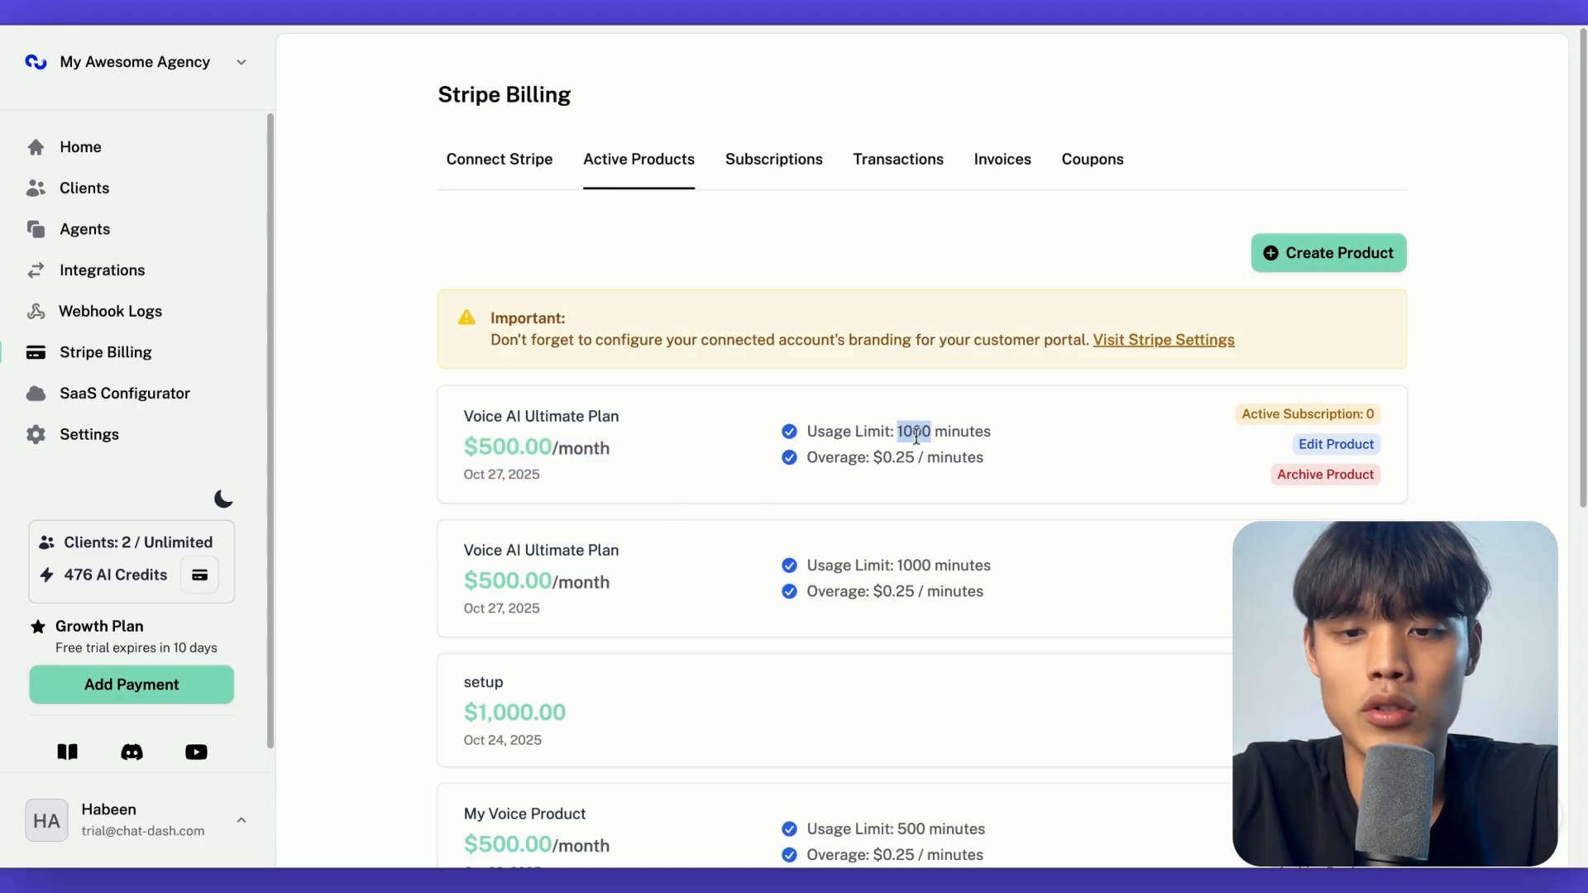
pyautogui.doubleClick(908, 455)
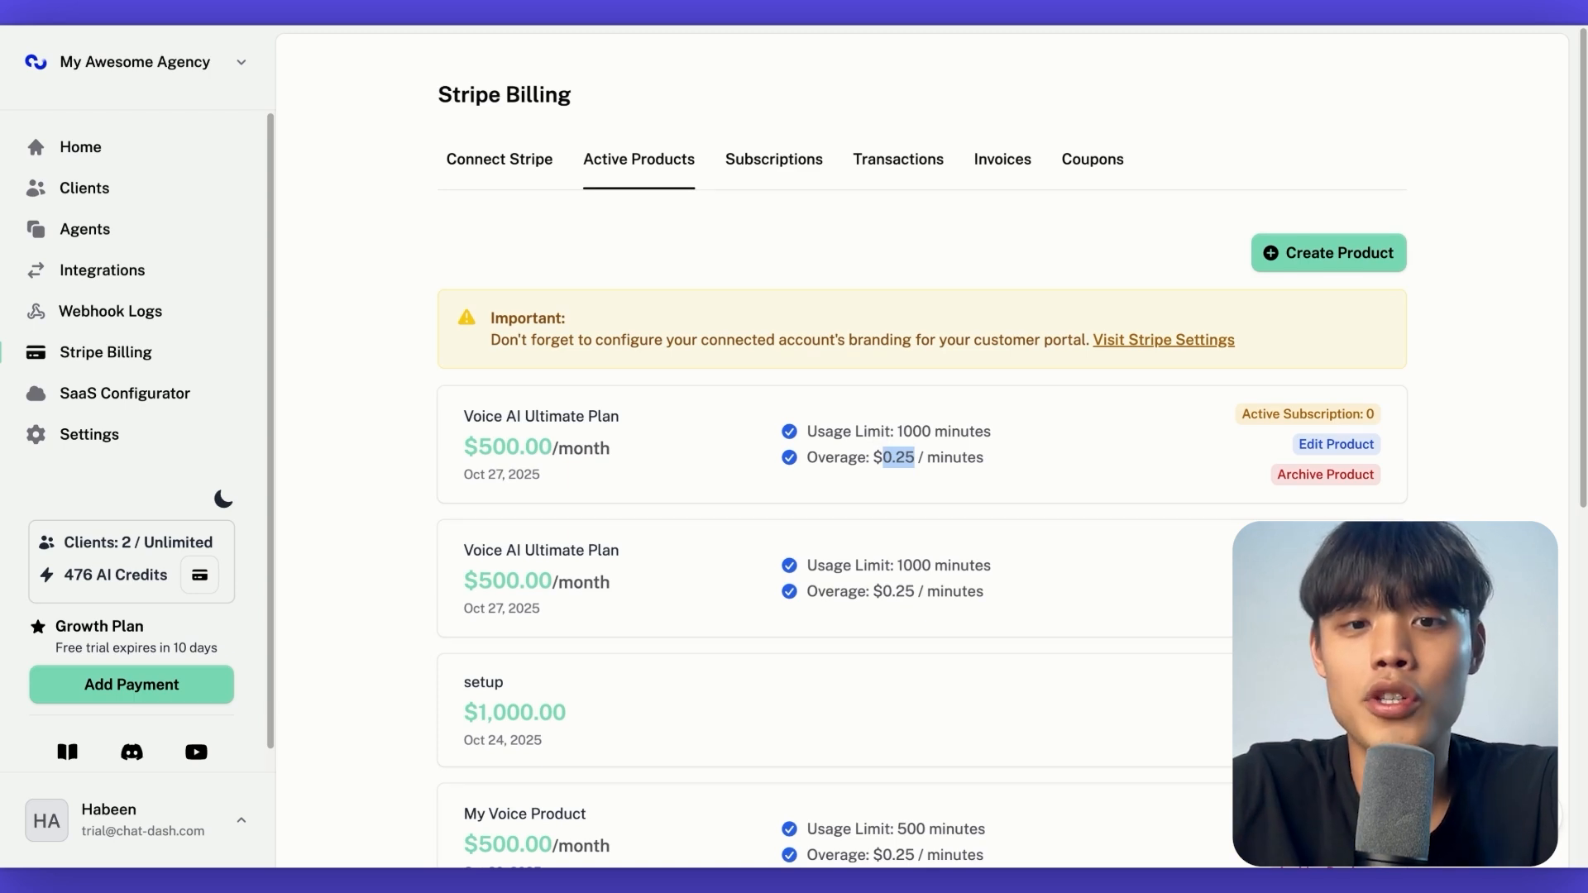
pyautogui.moveTo(457, 412); pyautogui.dragTo(541, 478)
pyautogui.click(645, 491)
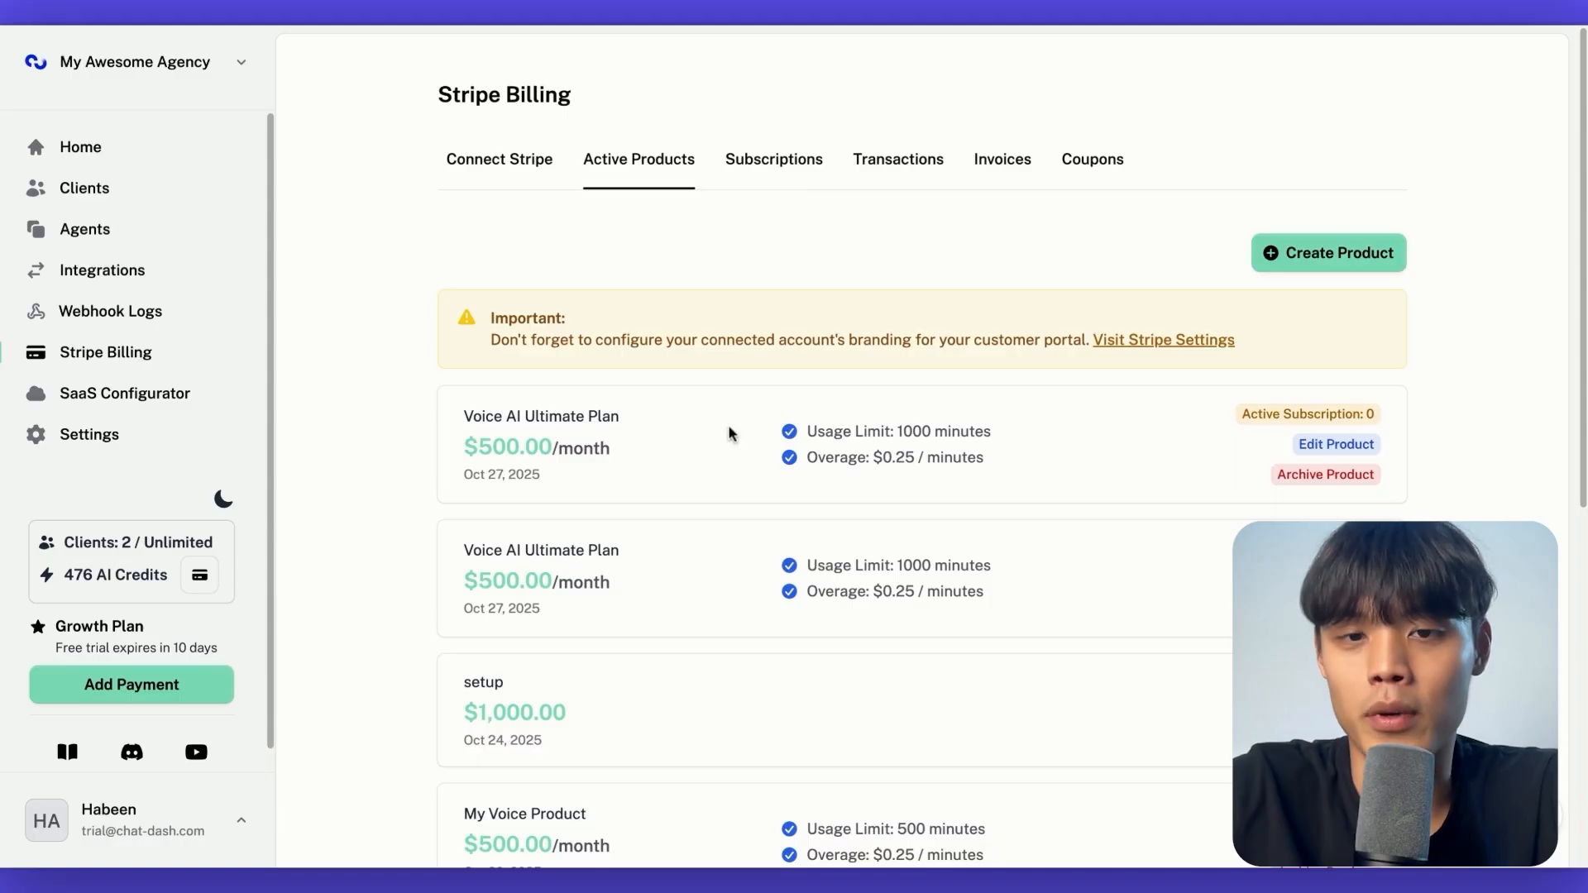
# Start a new subscription and select the client named new client
pyautogui.click(773, 159)
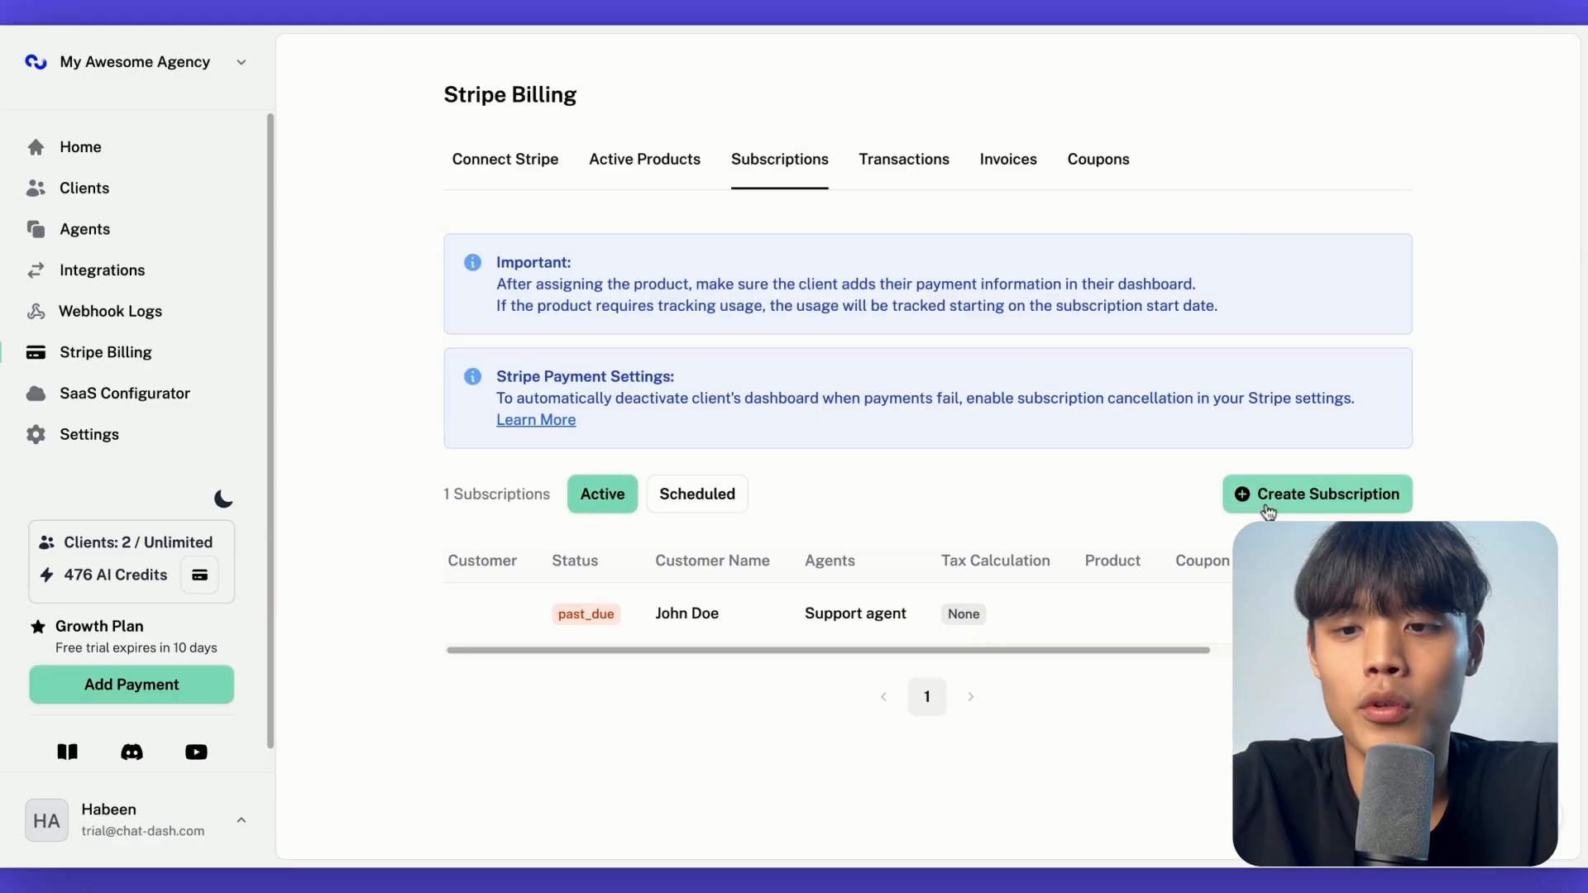
pyautogui.click(1267, 511)
pyautogui.click(754, 370)
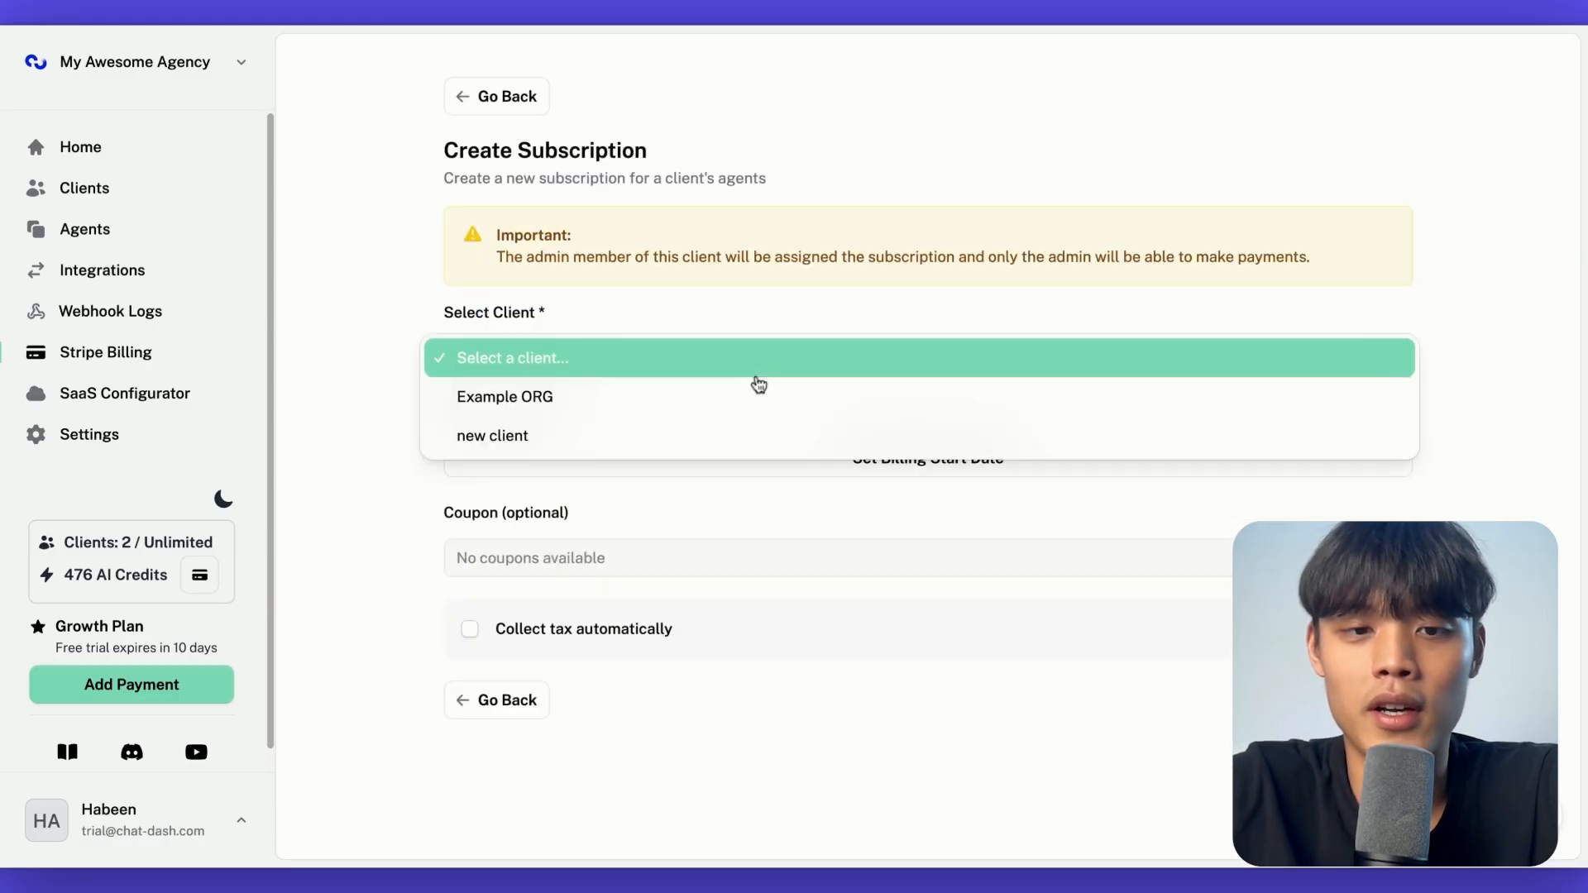
pyautogui.click(488, 432)
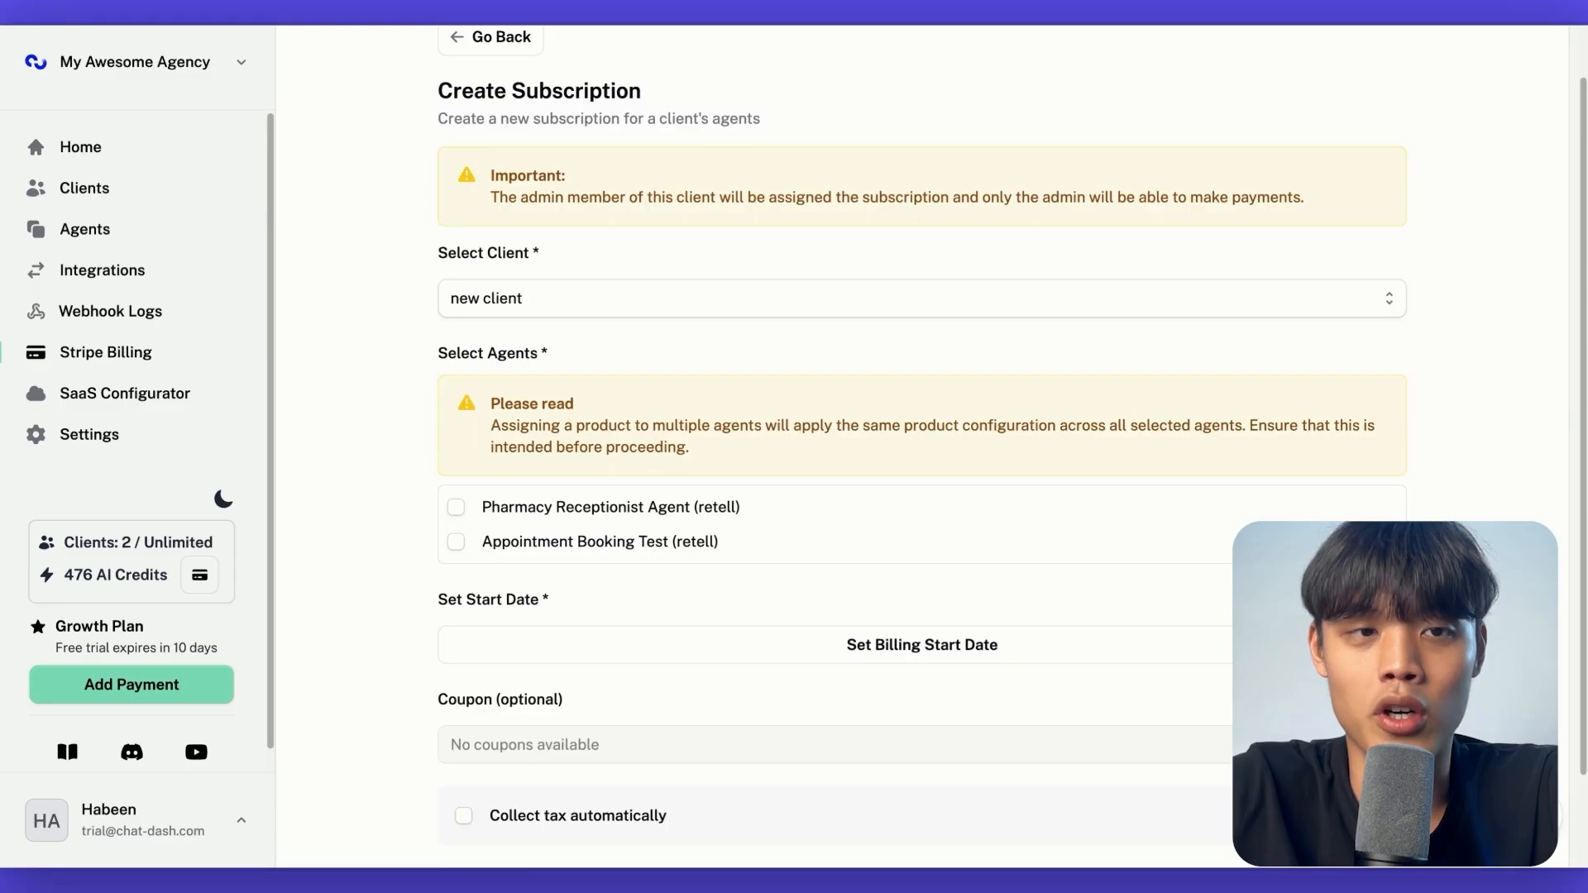
# Assign the Appointment Booking Test agent and the Voice AI Ultimate Plan product to the subscription
pyautogui.scroll(-1, 475, 478)
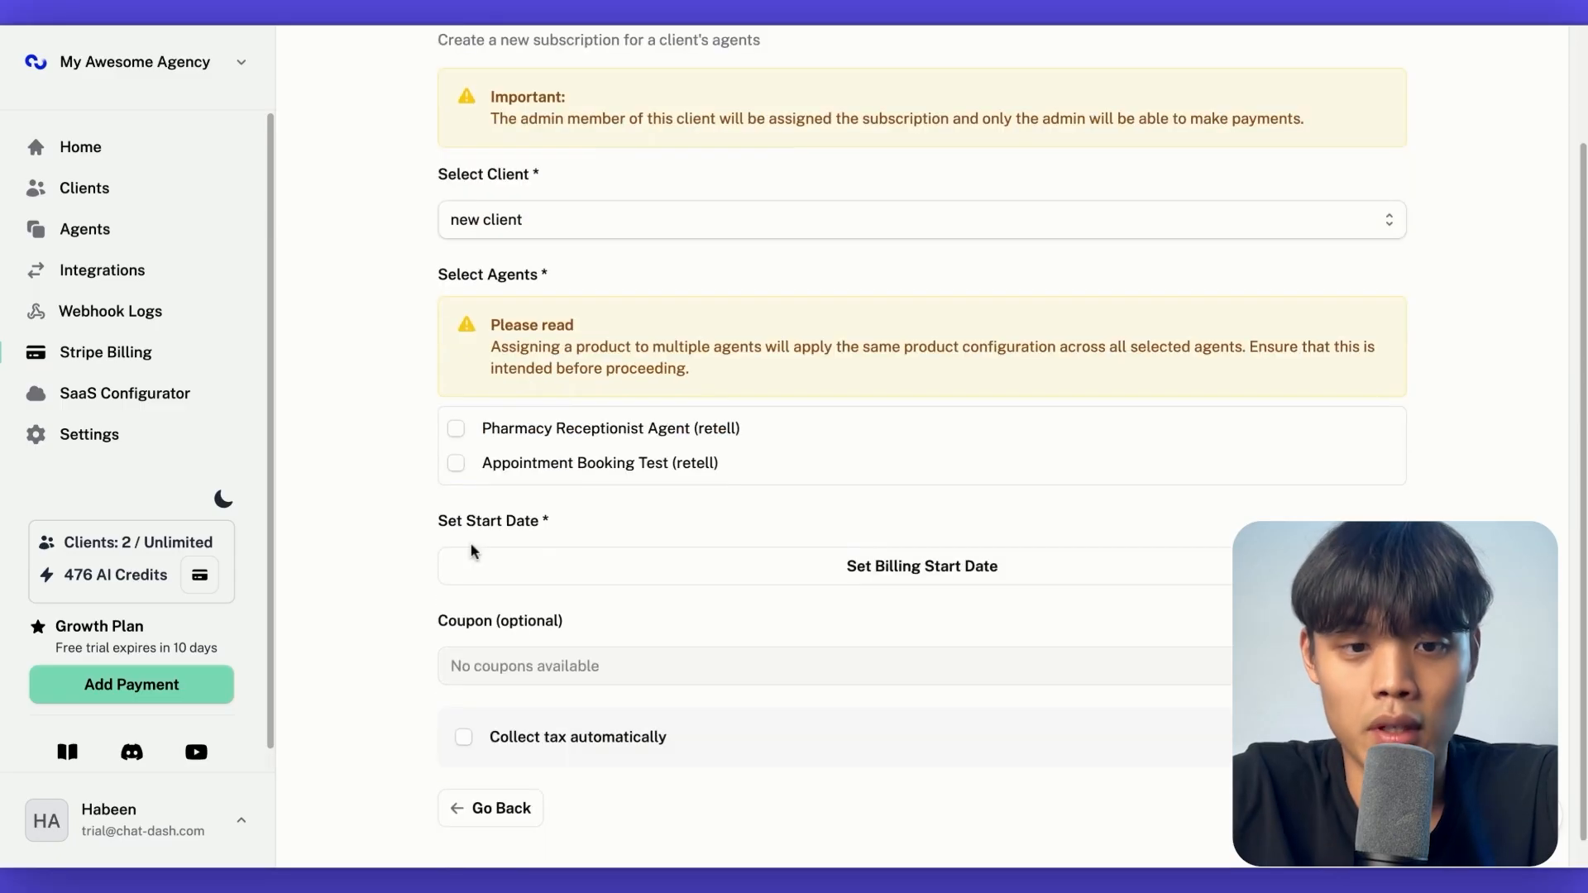
pyautogui.click(455, 463)
pyautogui.scroll(-1, 626, 496)
pyautogui.click(627, 486)
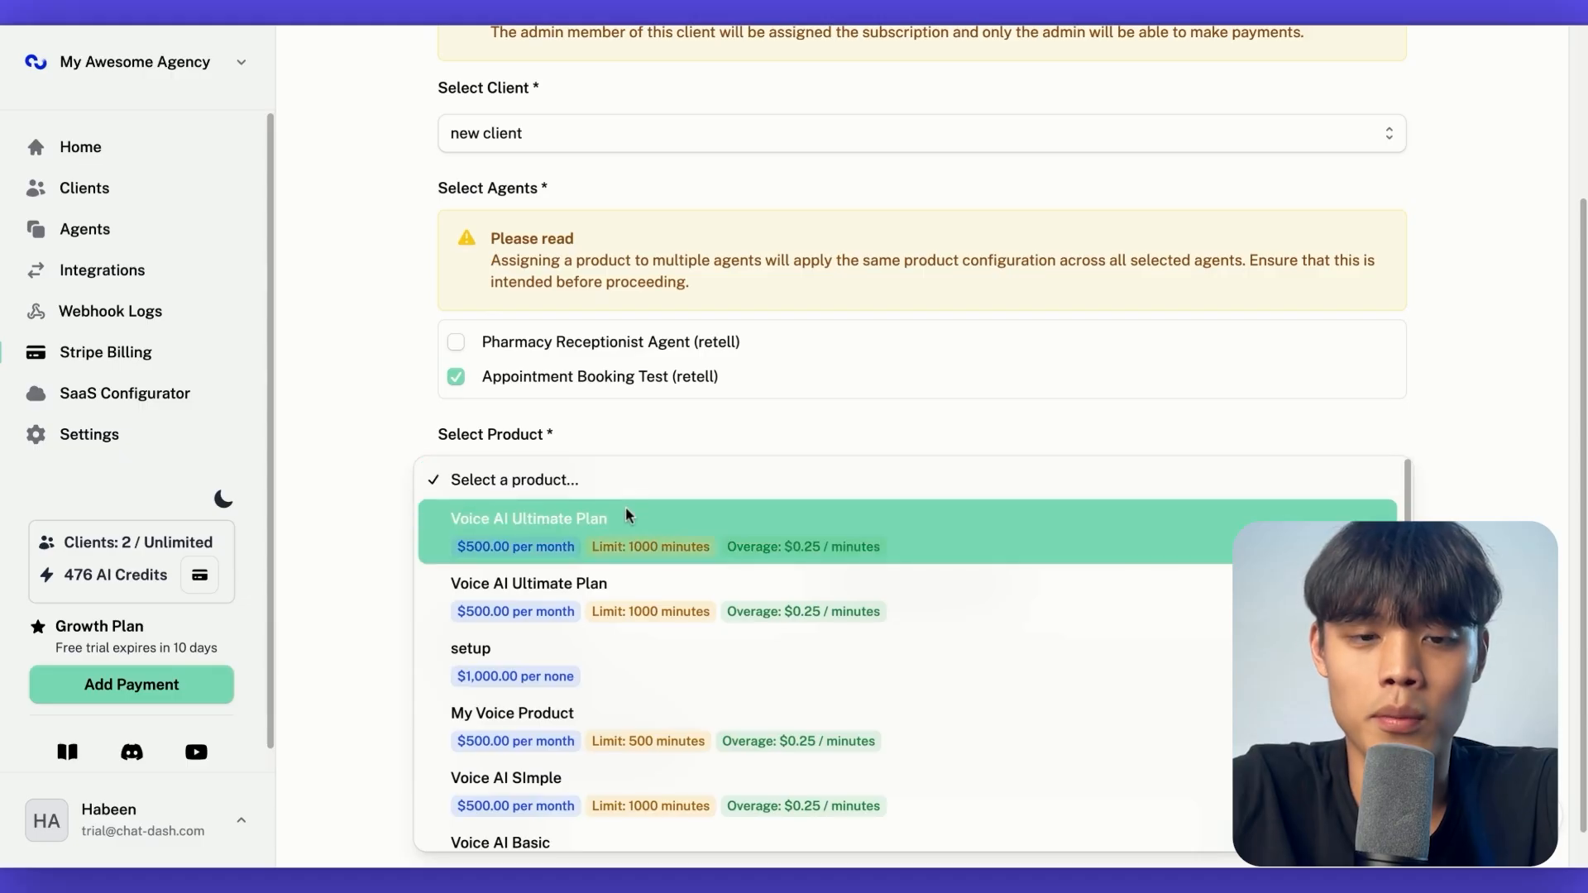
pyautogui.click(625, 513)
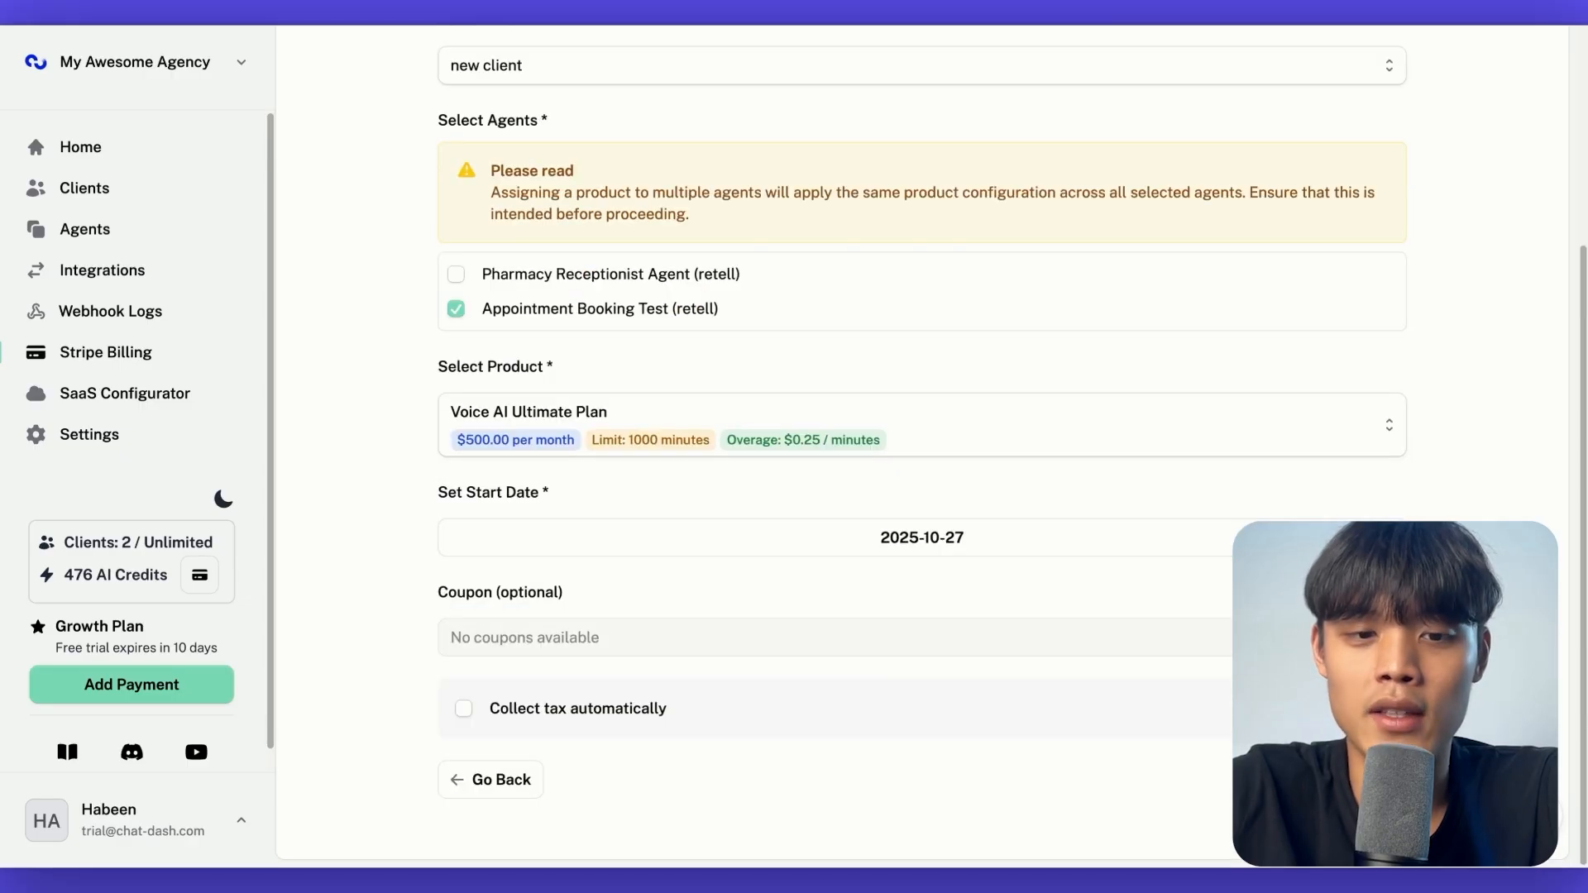
# Set the billing start date to October 27, 2025 and create the subscription
pyautogui.click(649, 539)
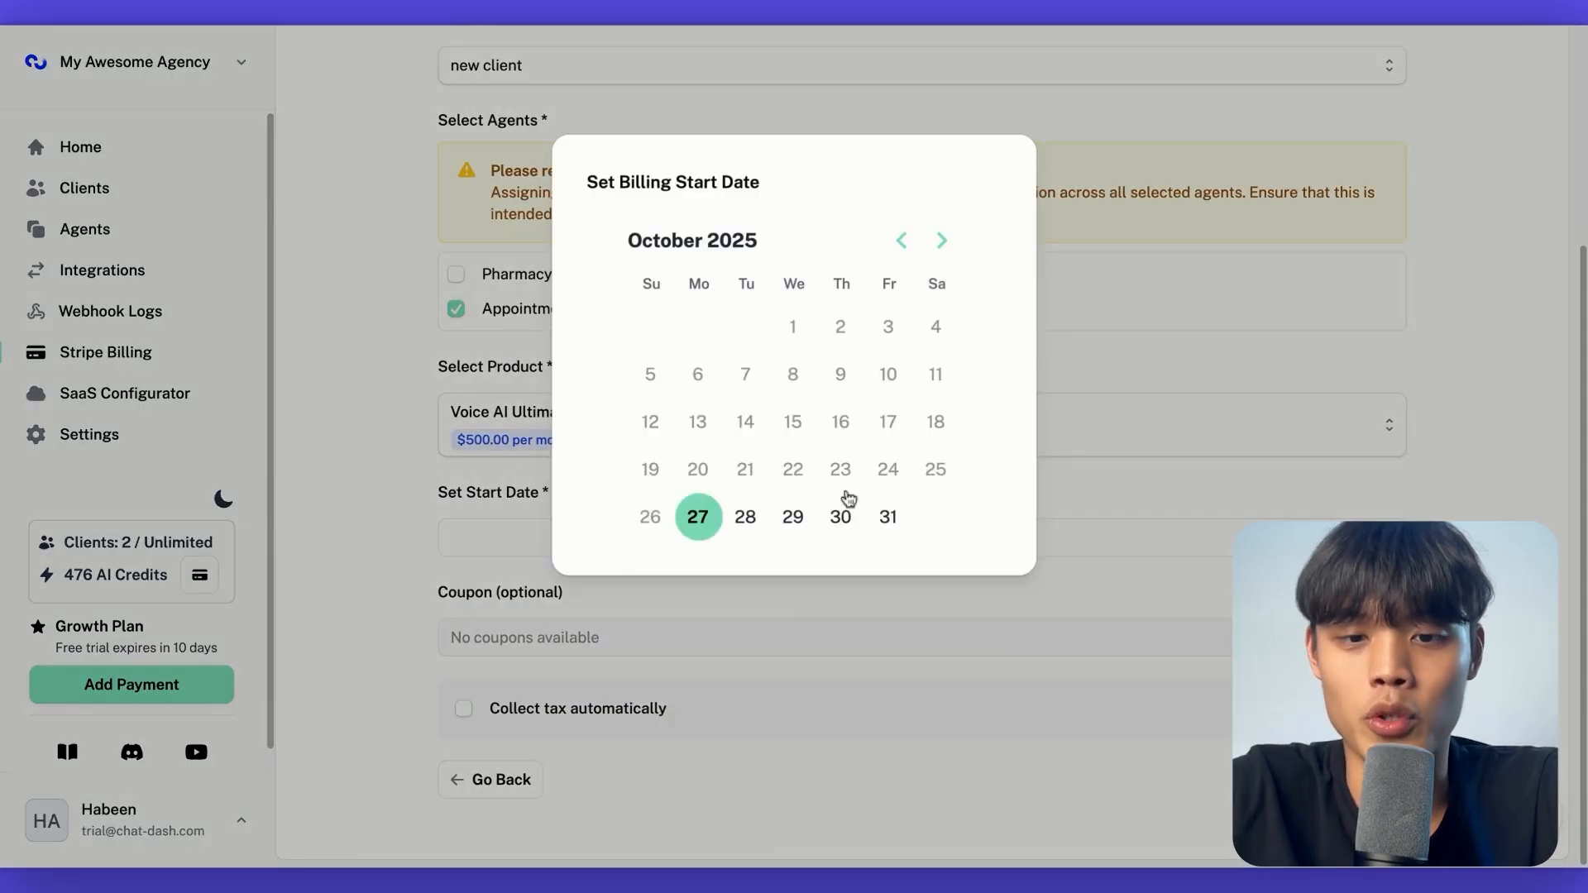
pyautogui.click(697, 518)
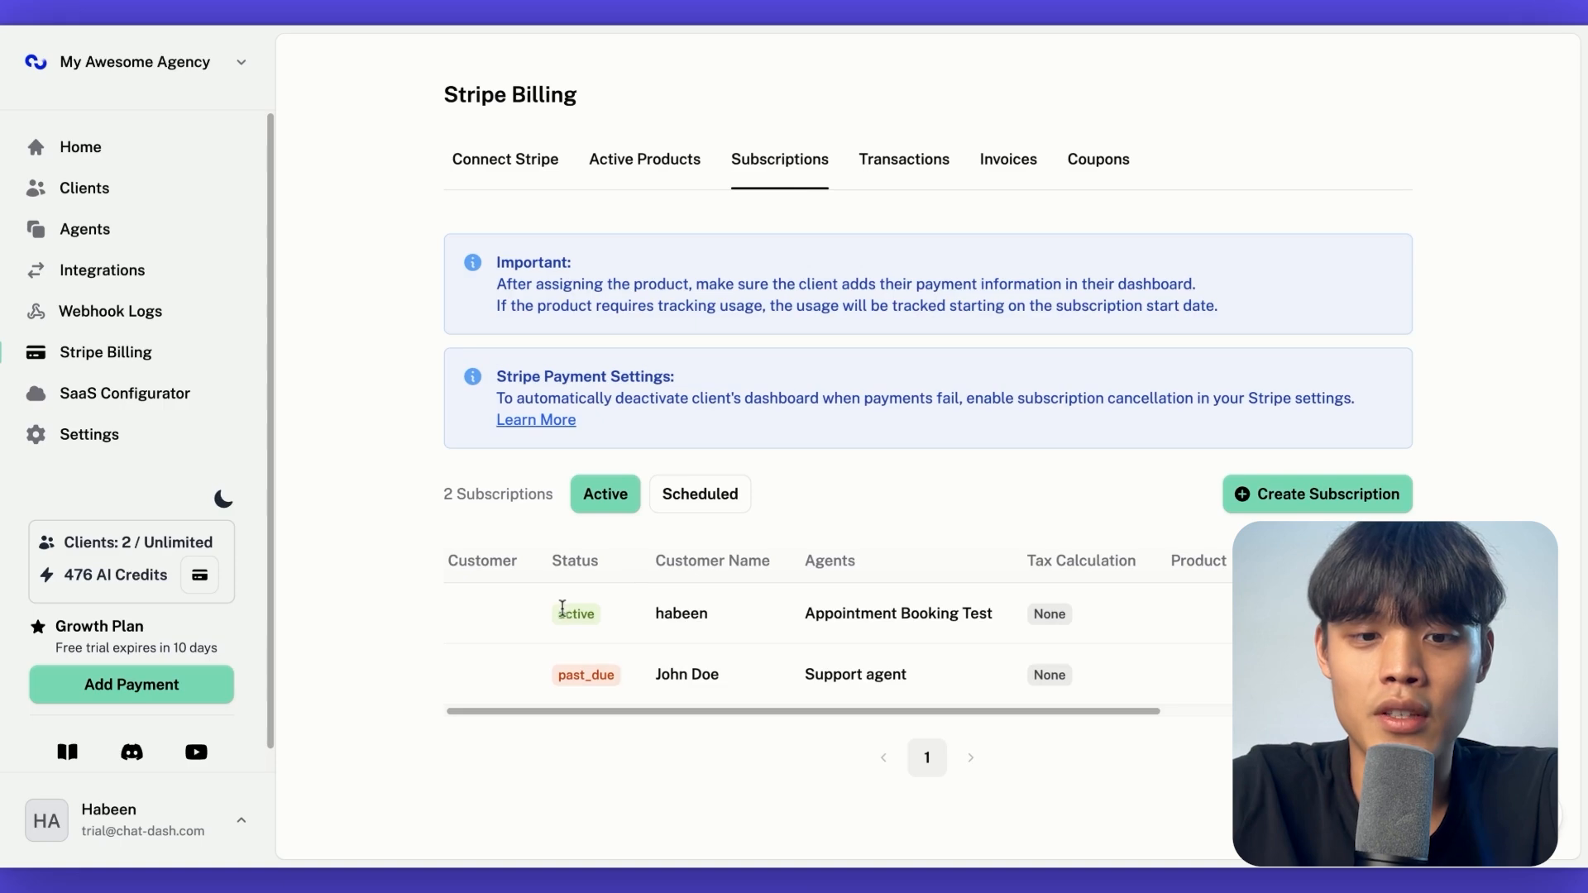
pyautogui.moveTo(557, 613); pyautogui.dragTo(980, 615)
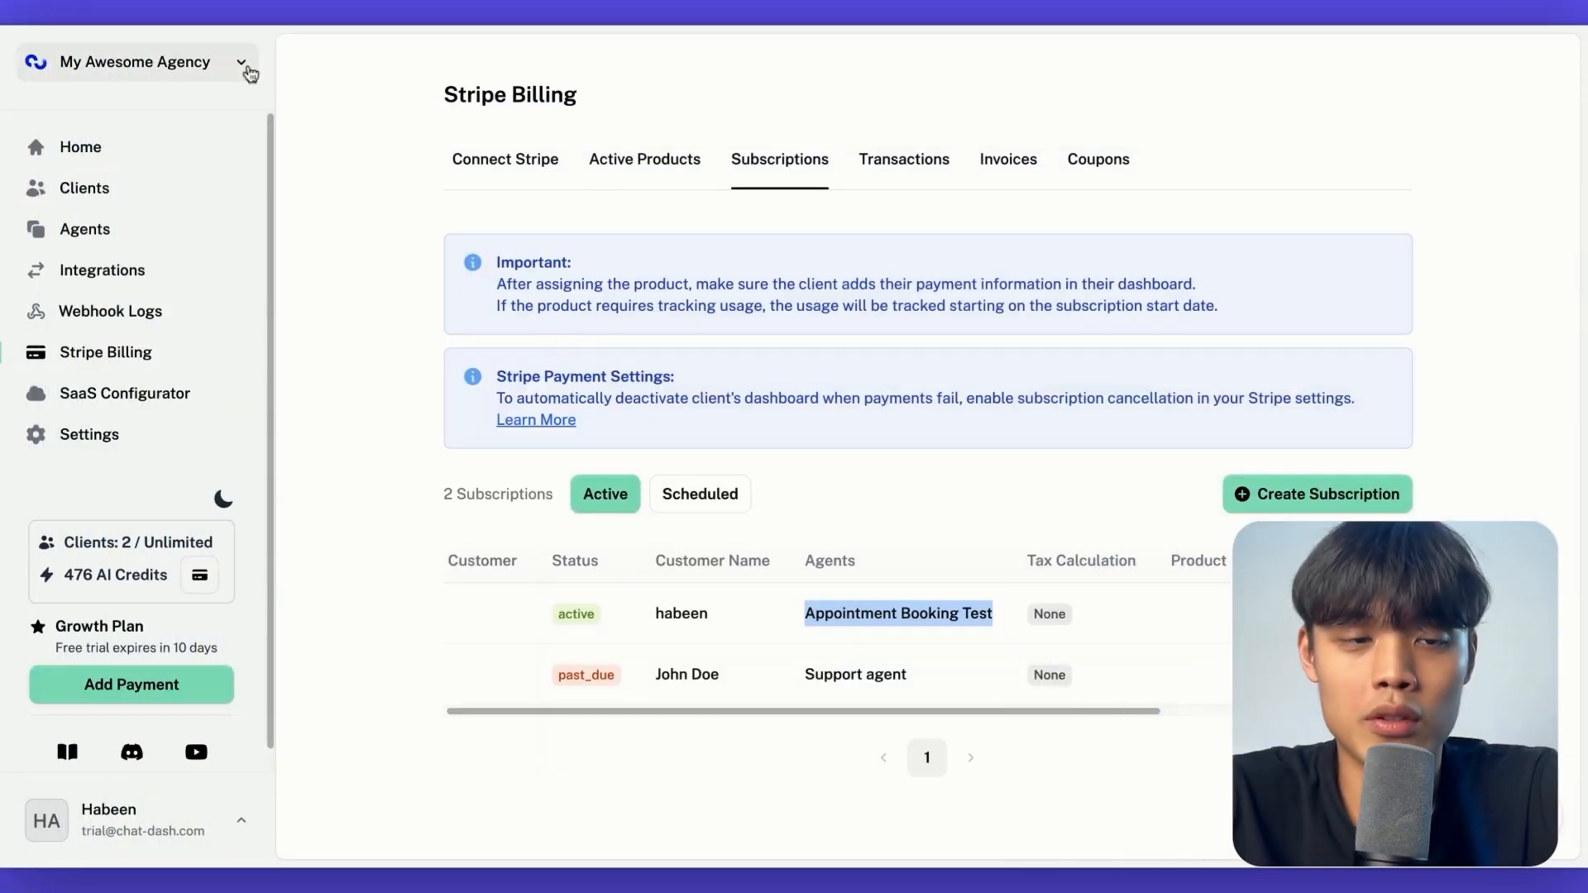
# Open the agency's dashboard domain from the Home page
pyautogui.click(177, 157)
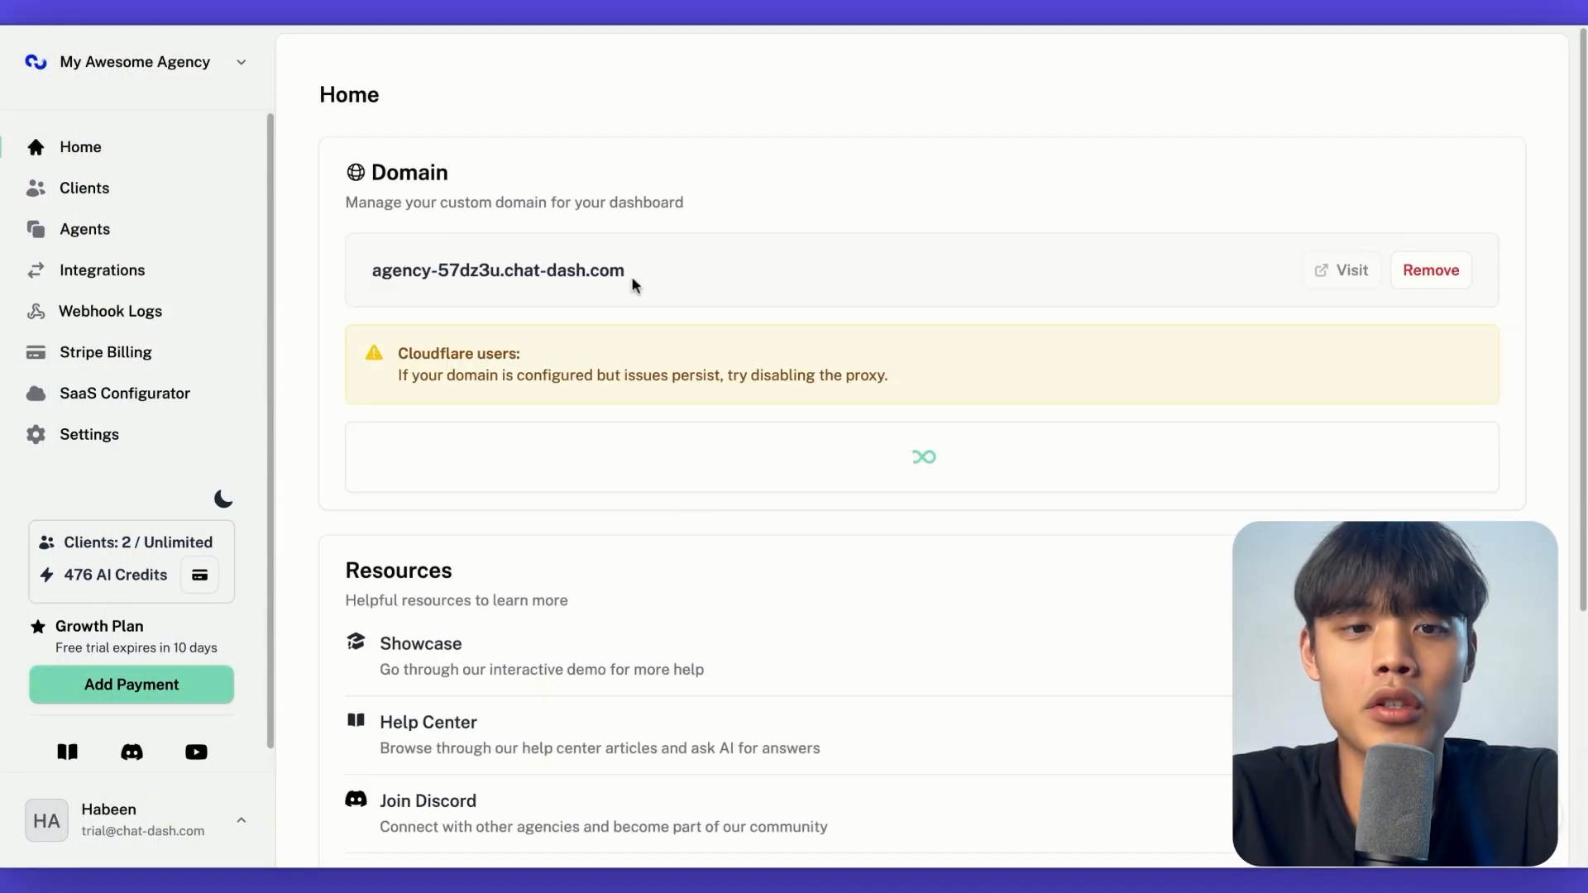
pyautogui.moveTo(628, 280); pyautogui.dragTo(361, 274)
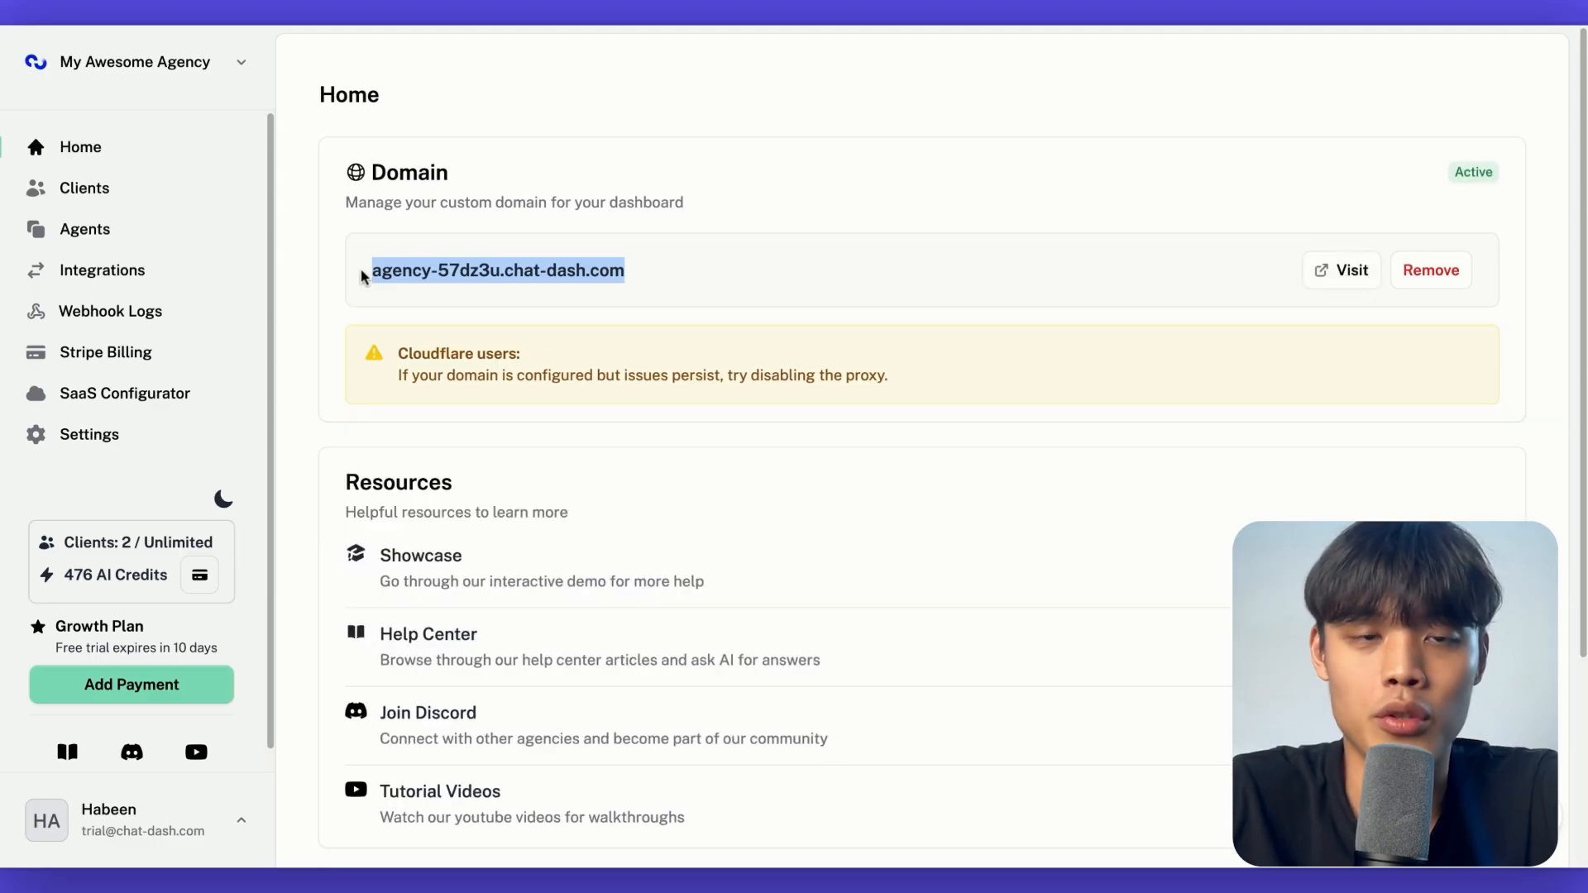
pyautogui.click(1350, 273)
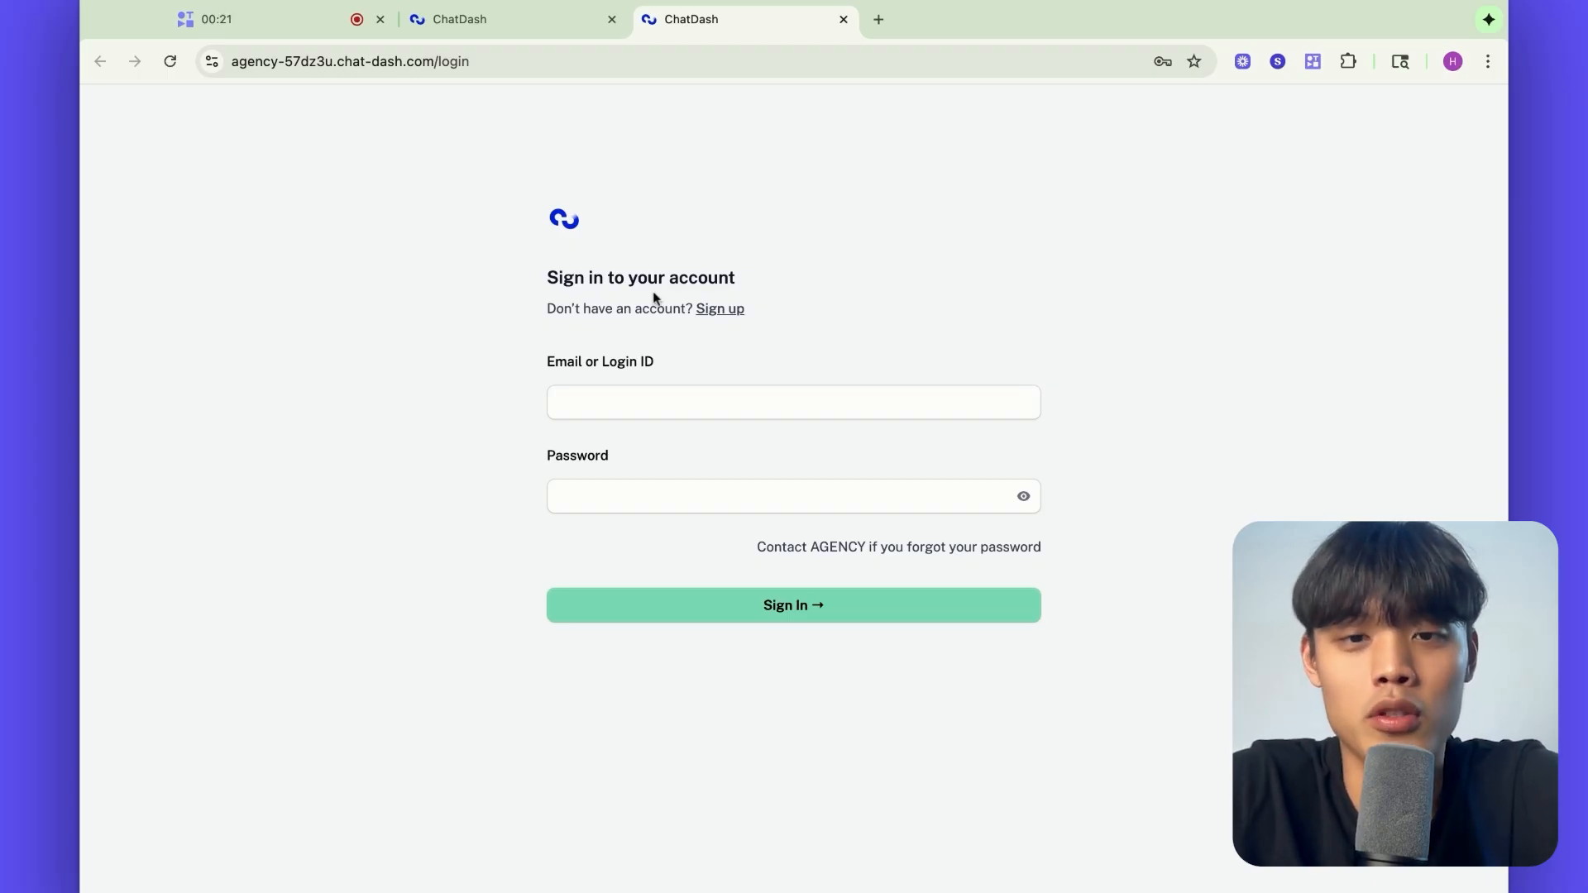
# Sign in to the client dashboard with the client's login ID
pyautogui.click(630, 390)
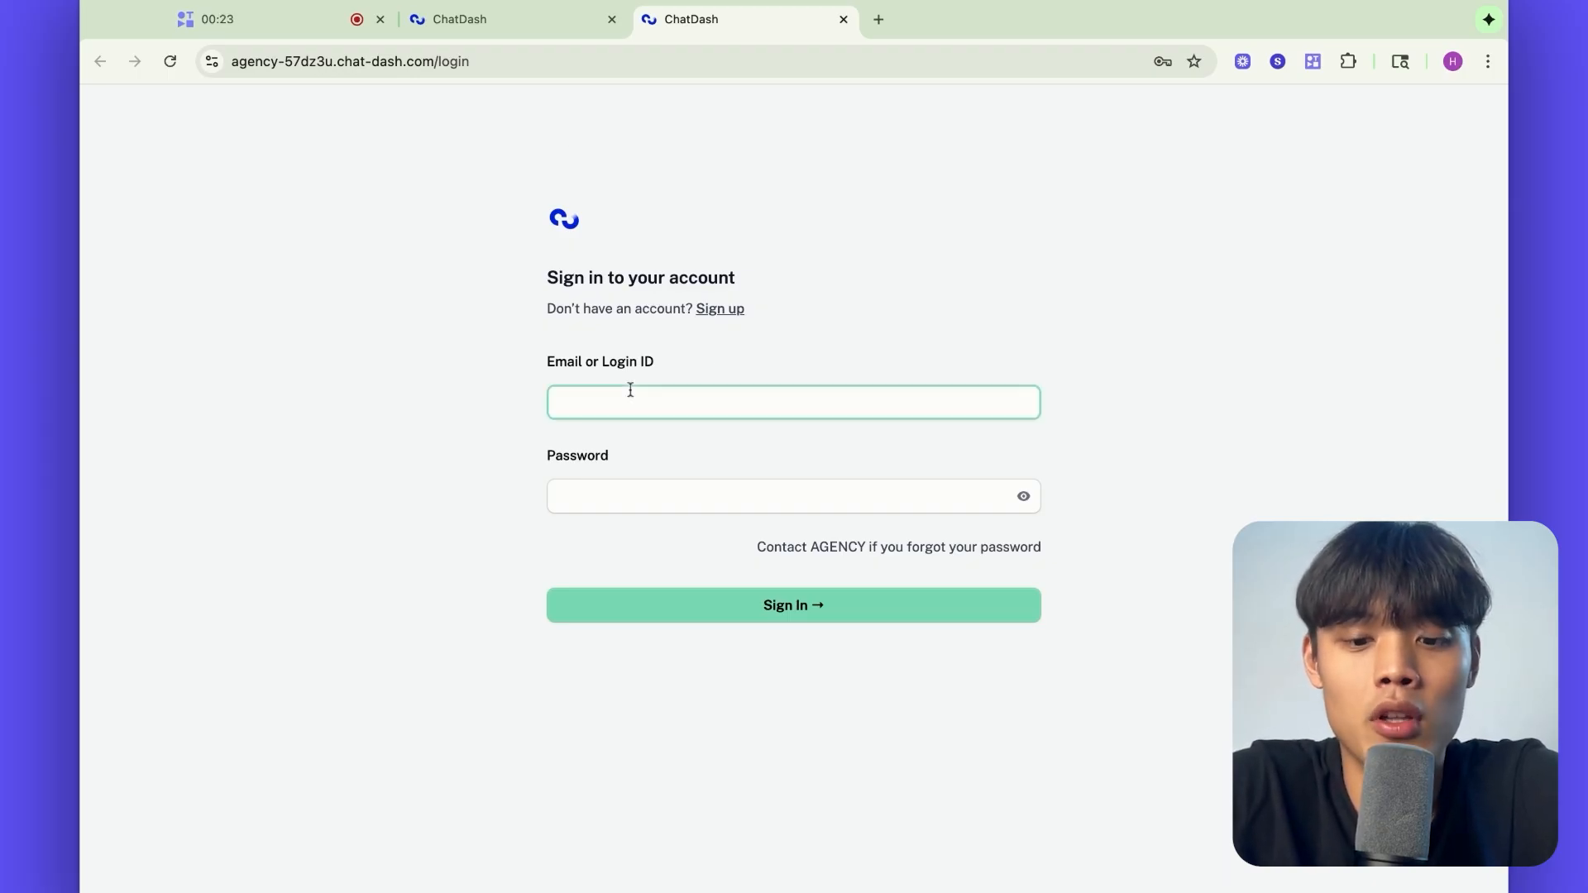
pyautogui.write('hald')
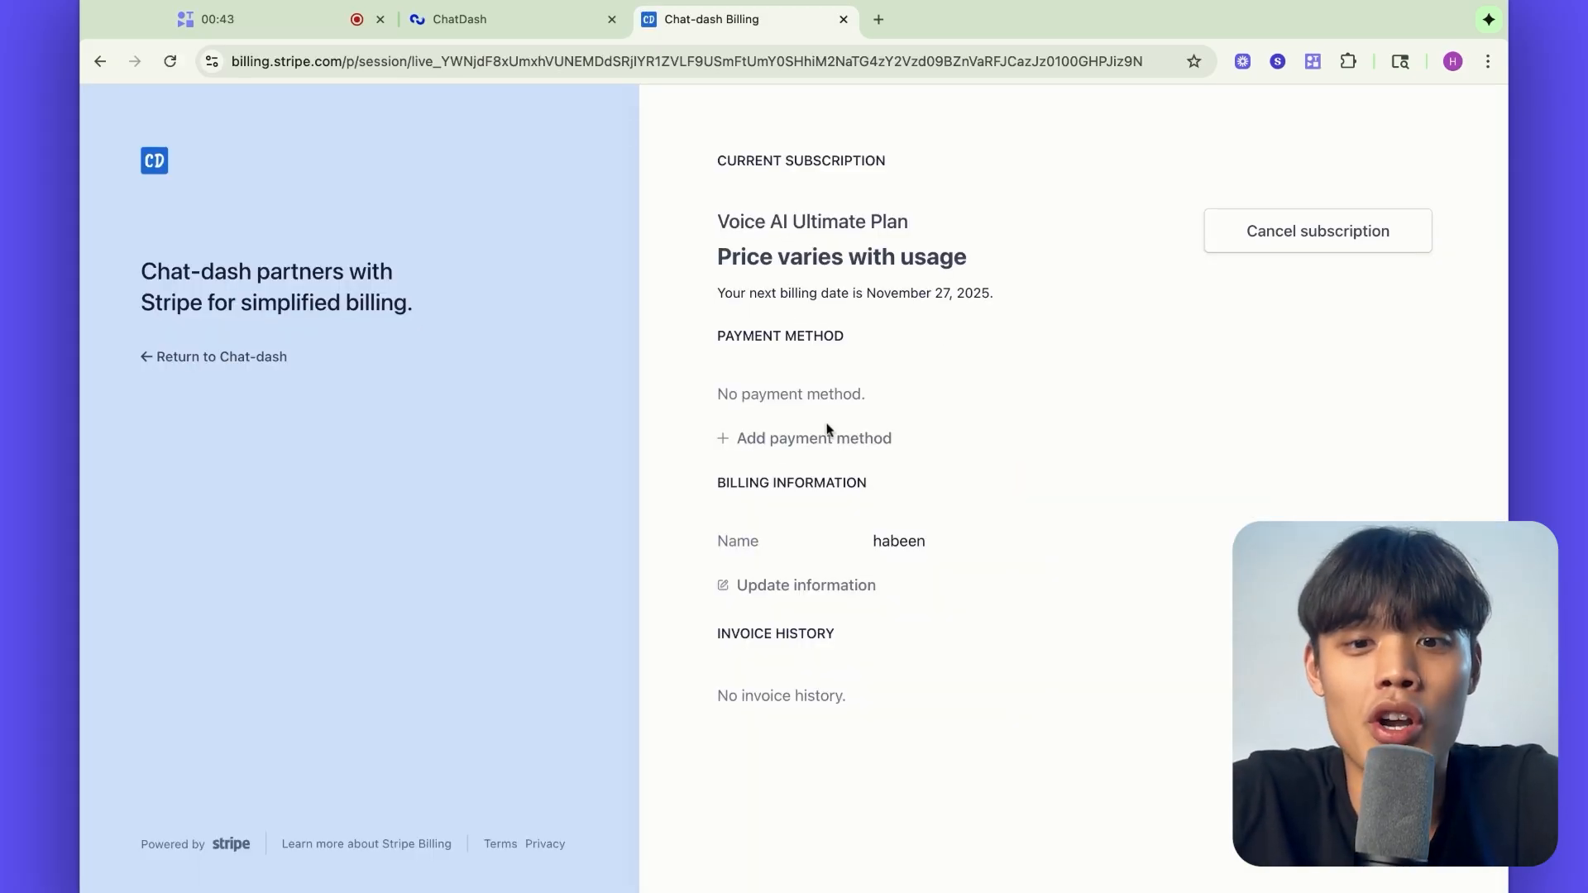
# Add a payment method to the subscription in the Stripe billing portal
pyautogui.click(759, 445)
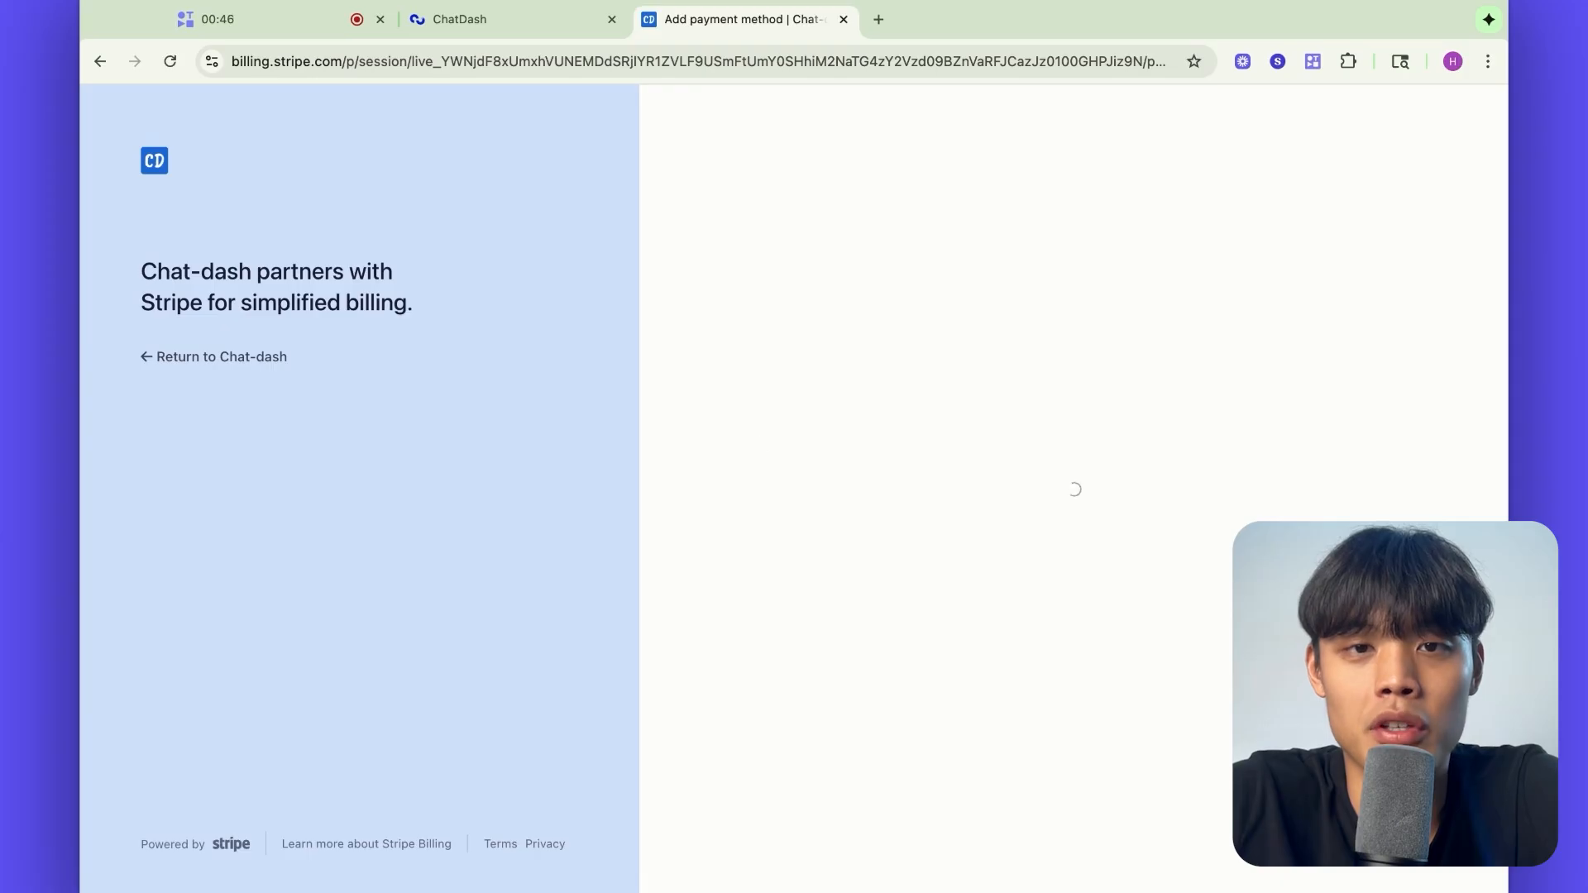